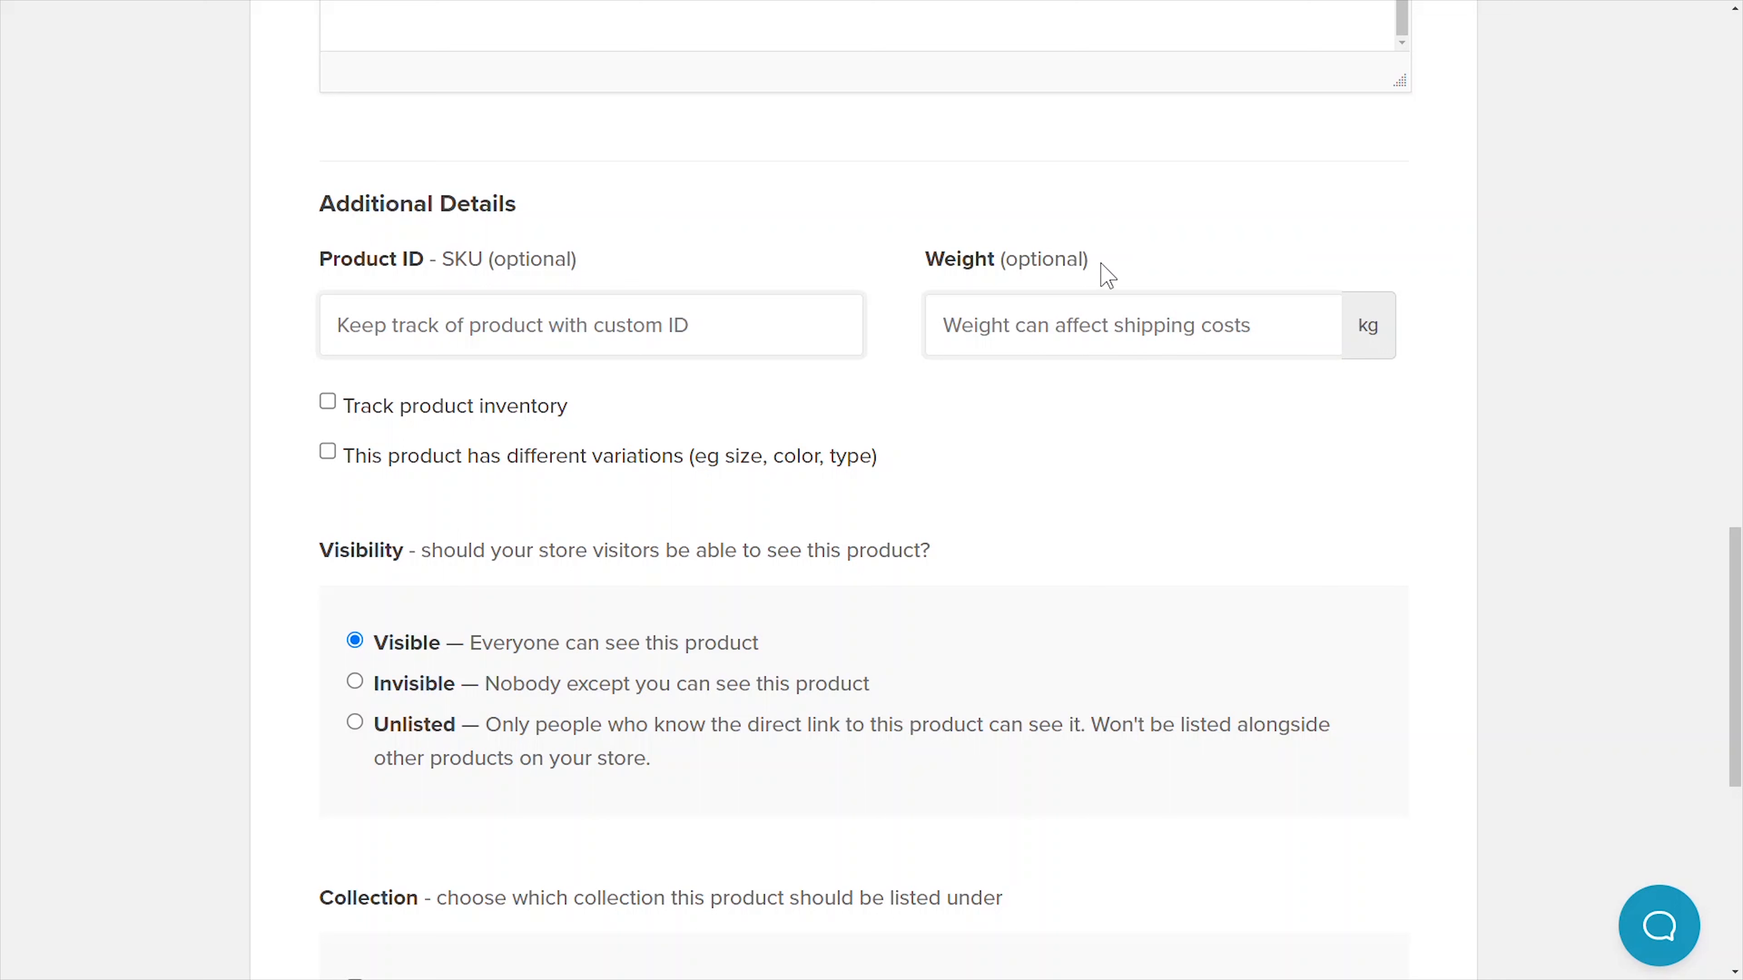
- Track product inventory with 55 in stock and enable different variations for the product
left_click(328, 404)
left_click(418, 493)
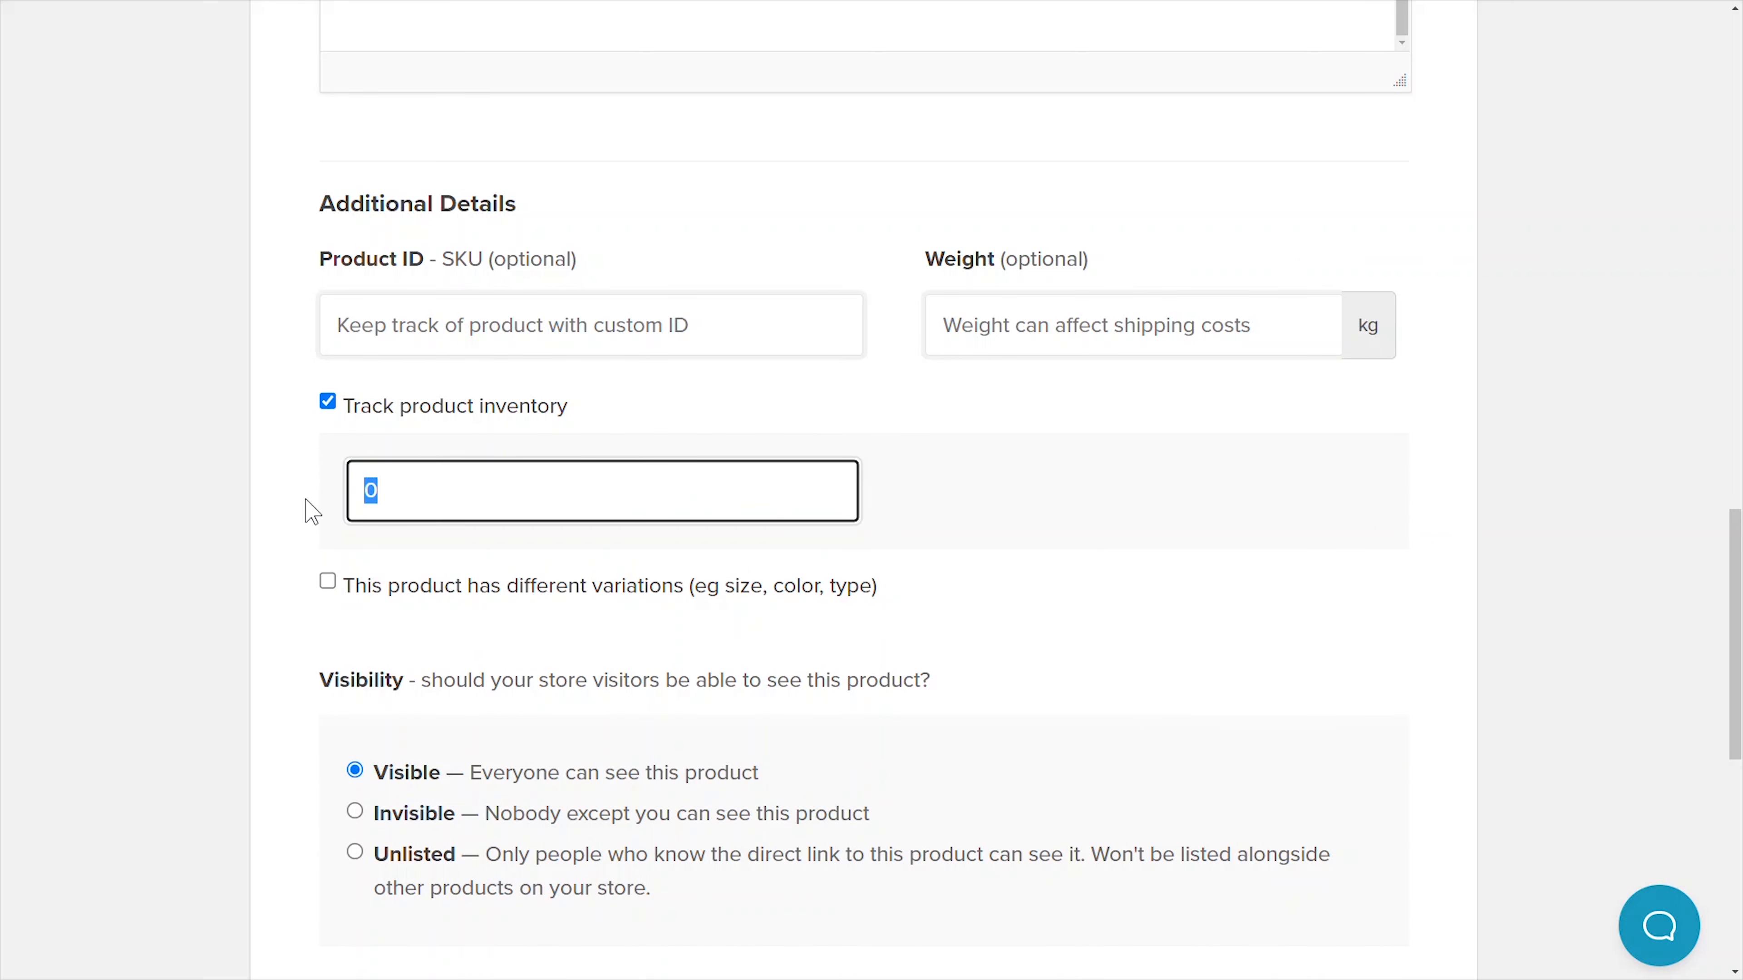
type("55")
left_click(987, 472)
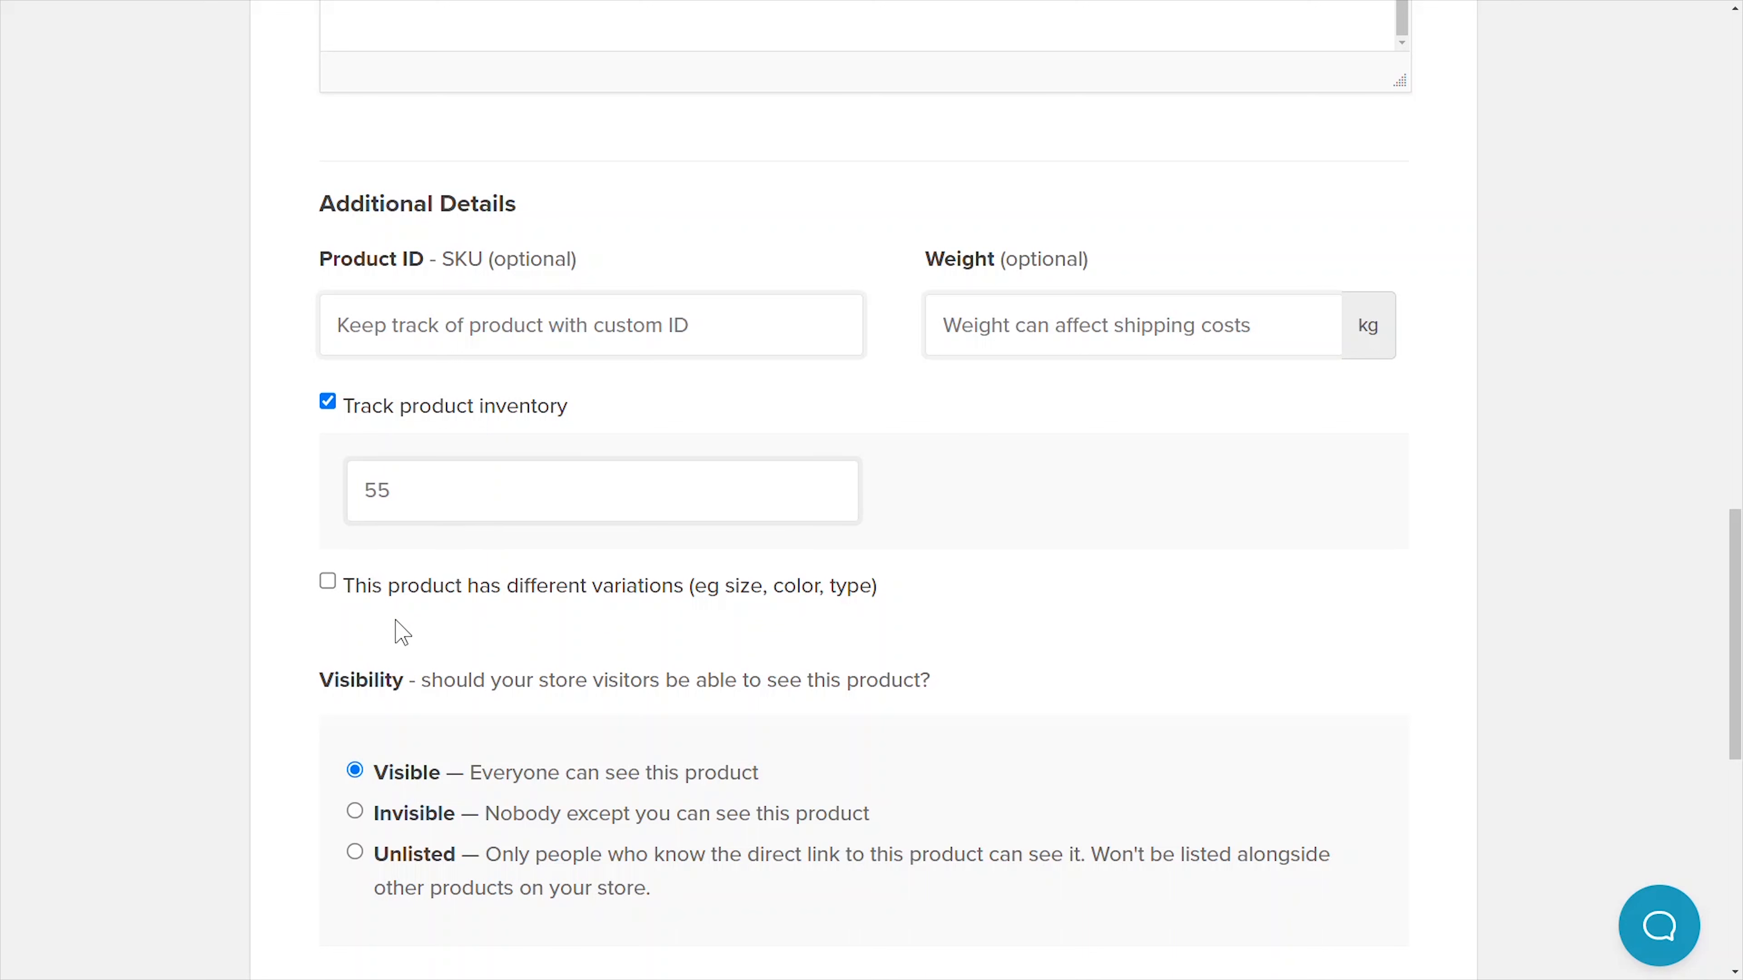
left_click(328, 583)
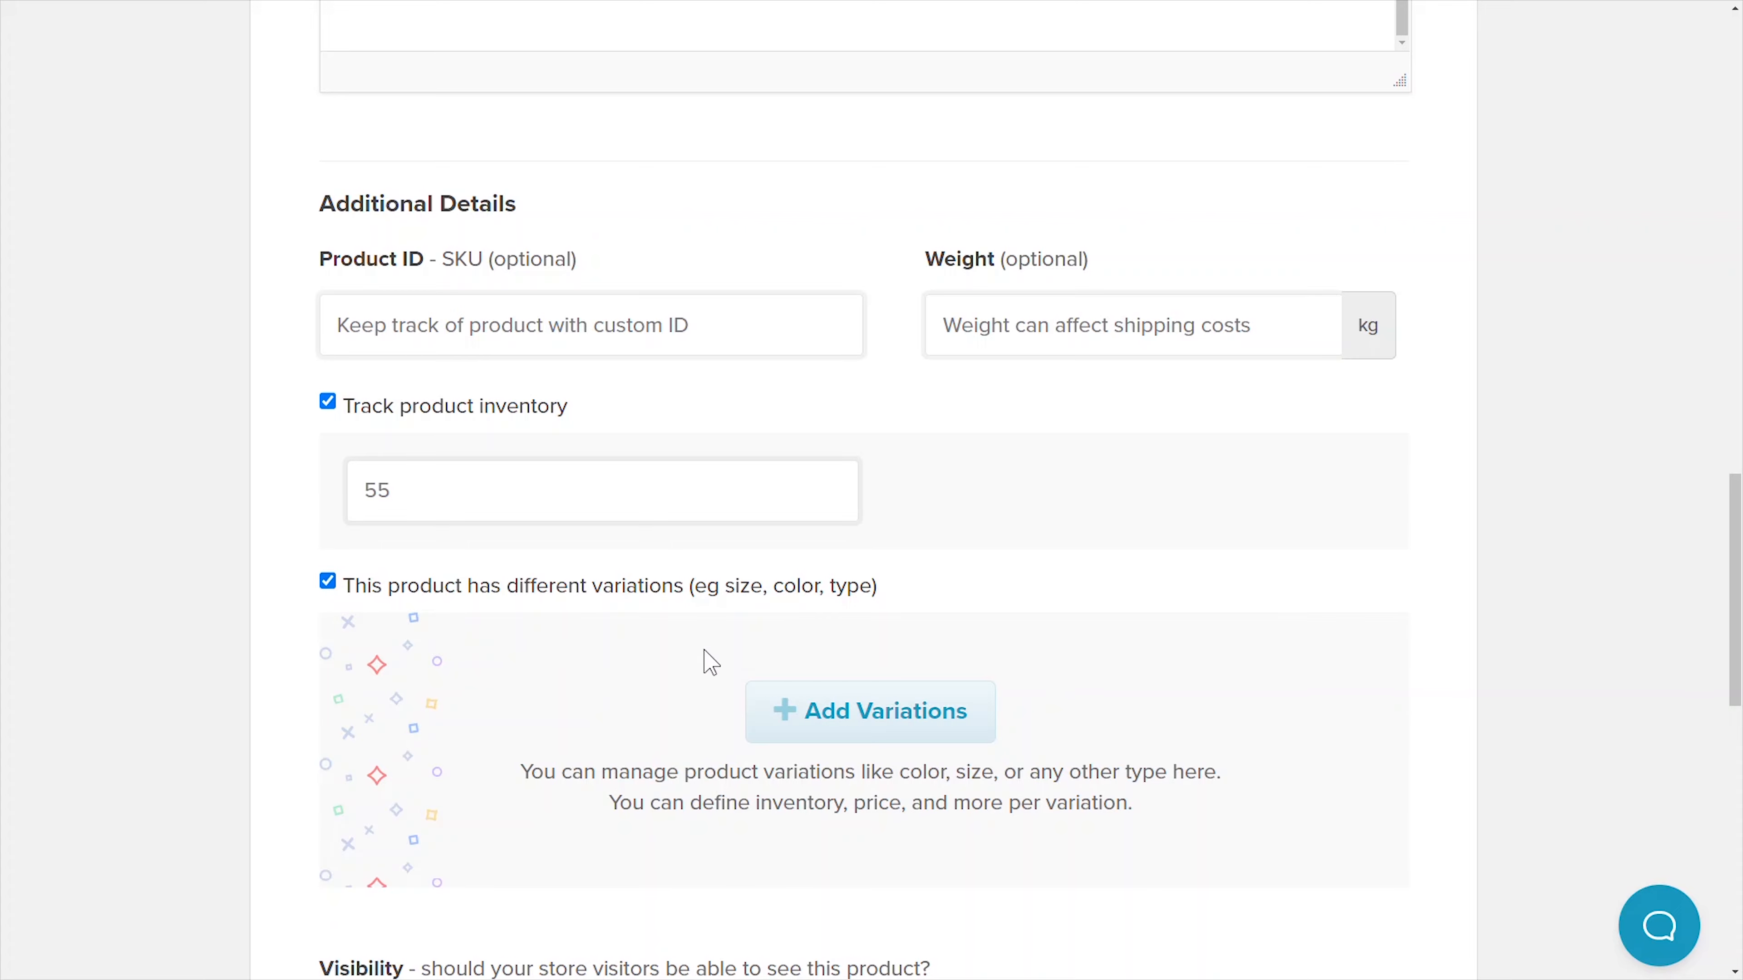
left_click(856, 715)
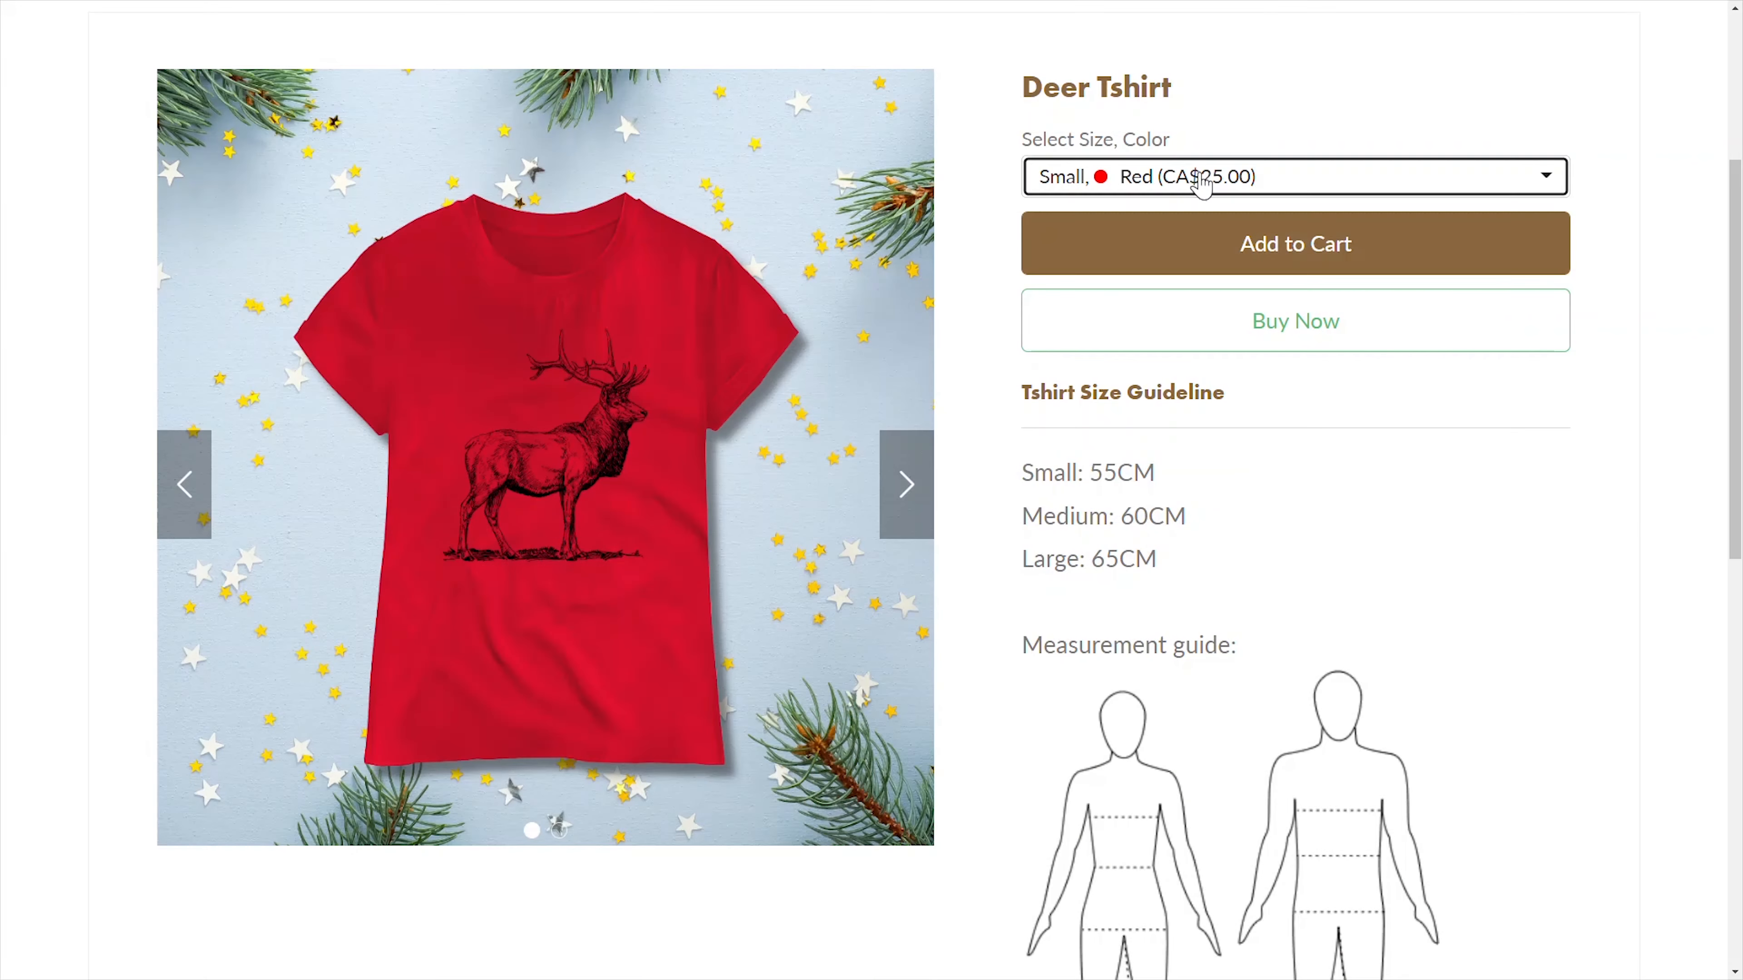
- Preview the Small, Blue and Medium, Red shirt choices on the storefront
left_click(1197, 179)
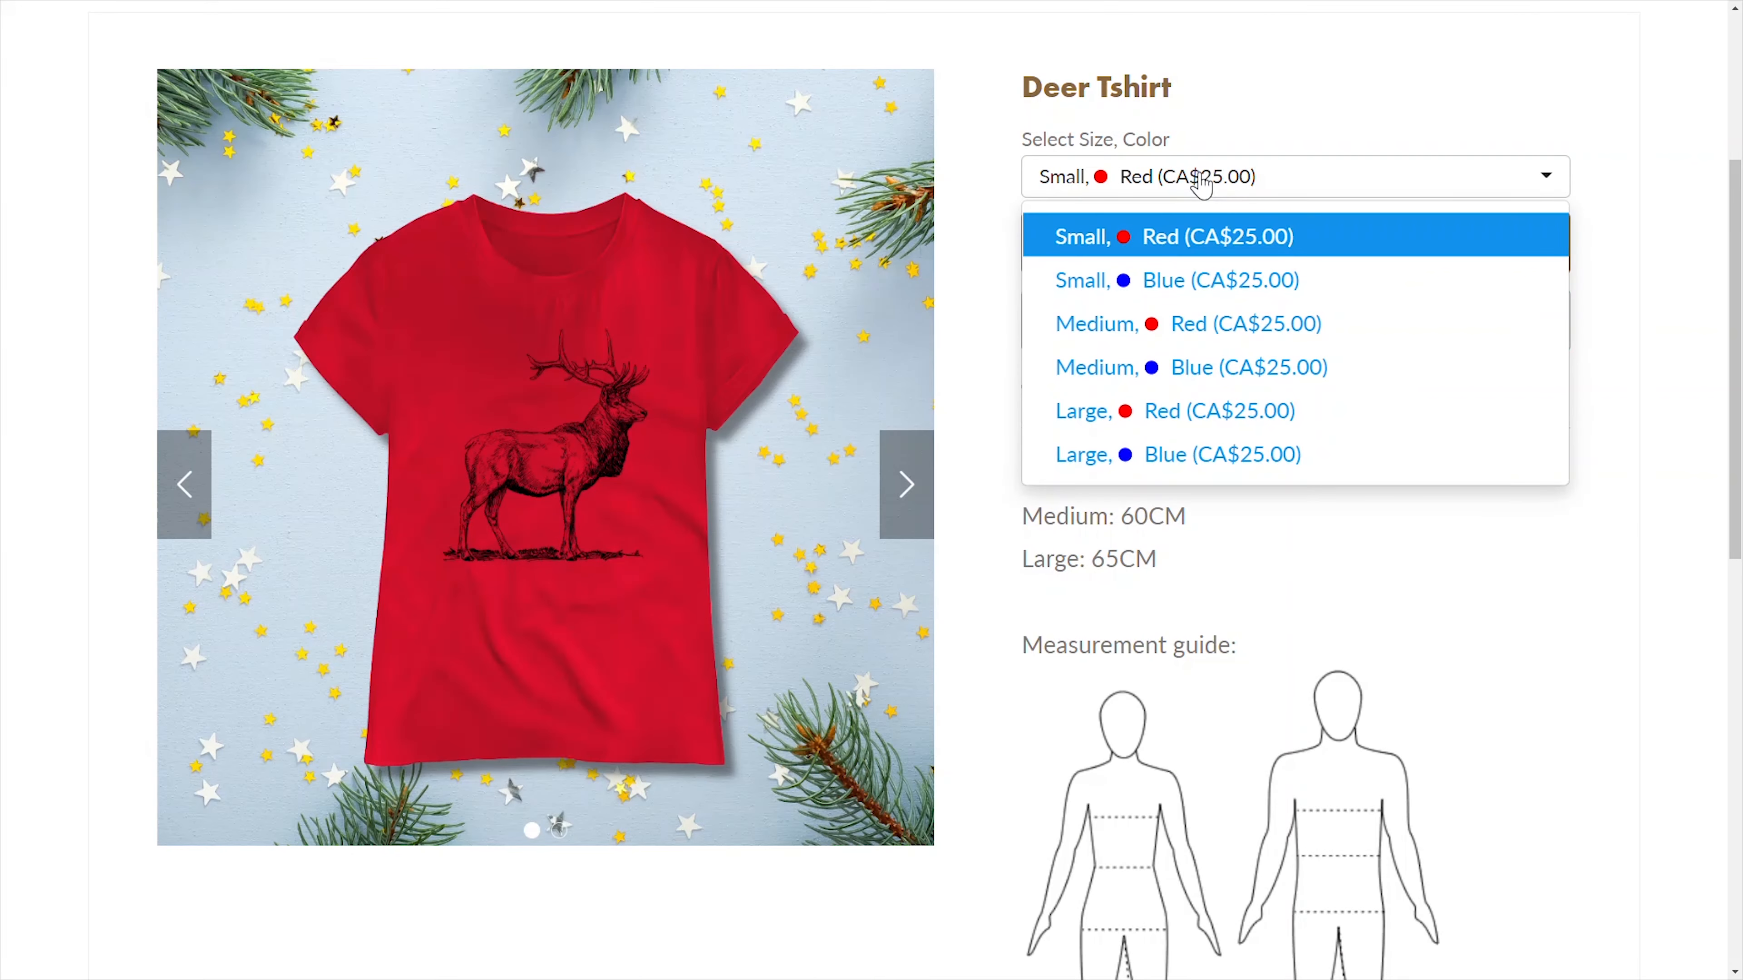
left_click(1256, 282)
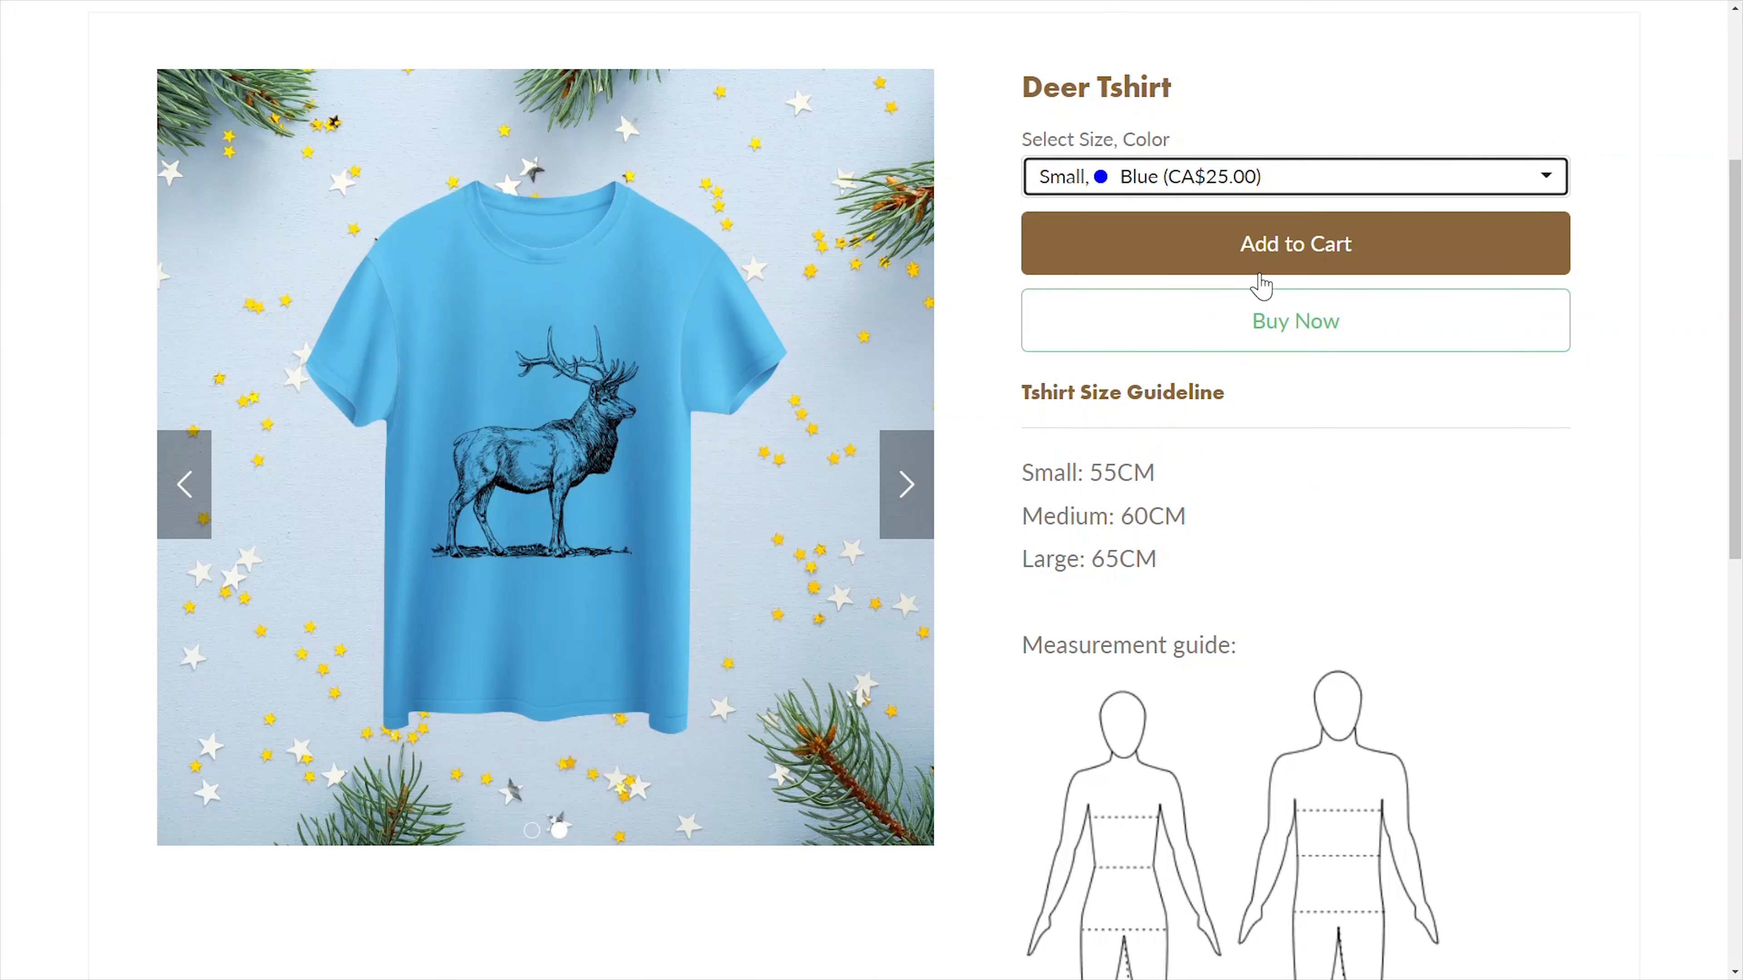
left_click(1311, 180)
left_click(1311, 324)
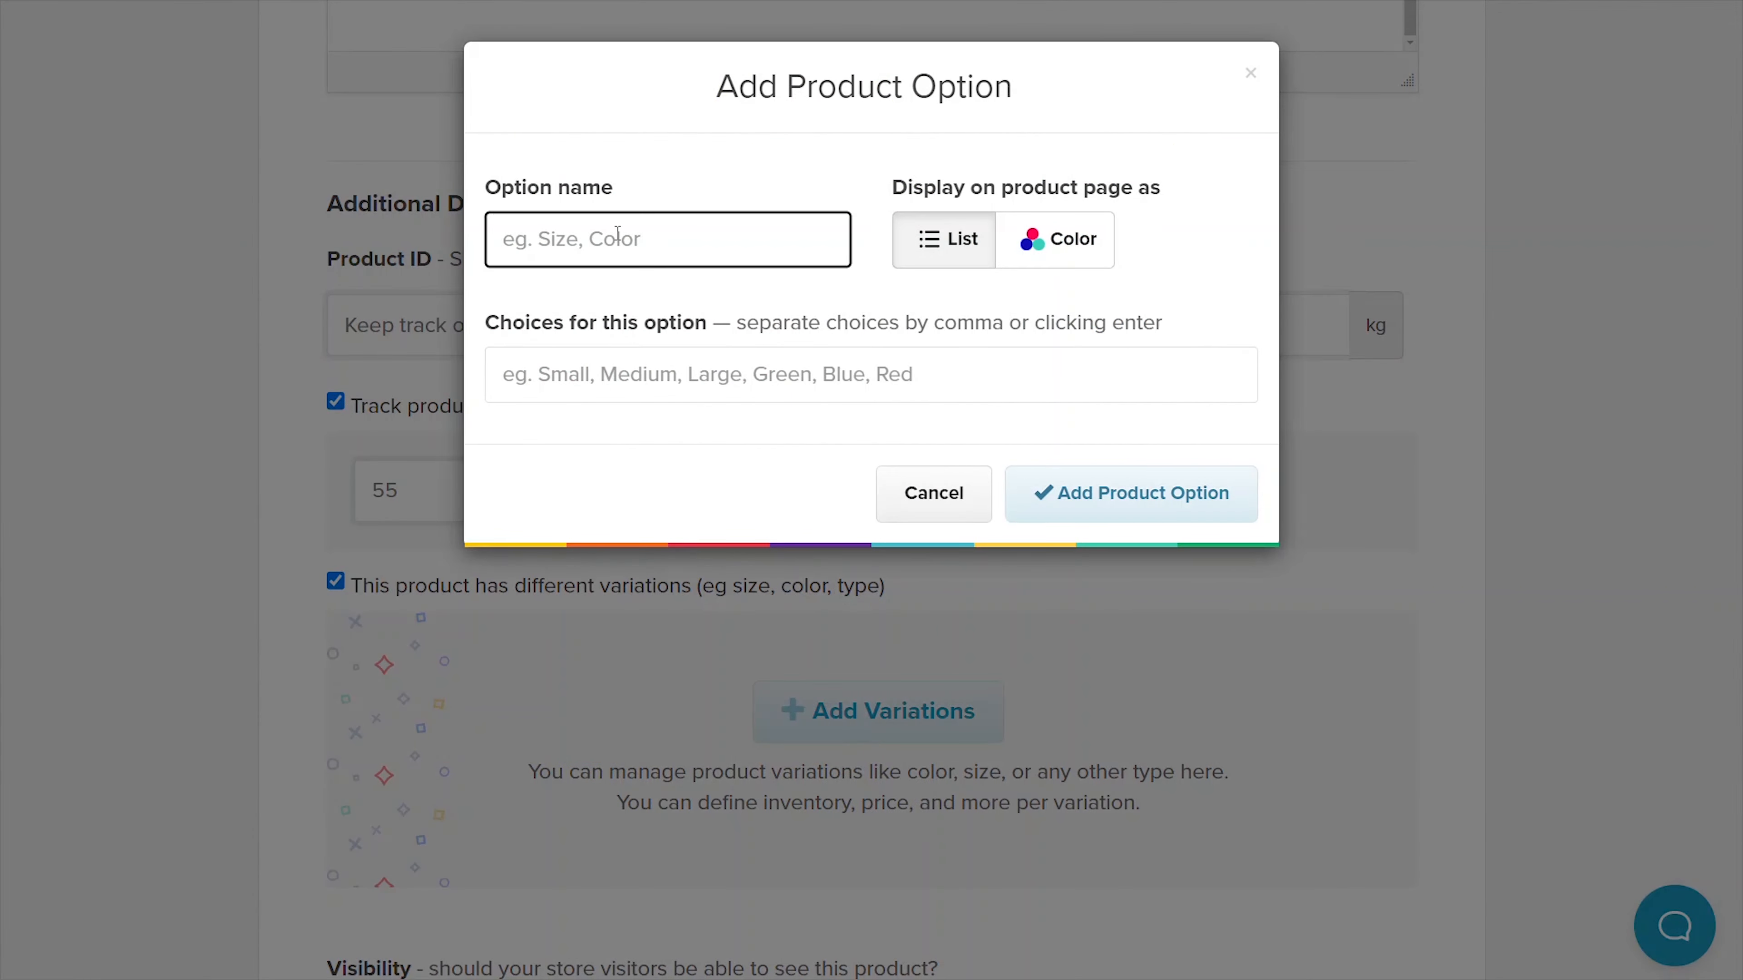
- Add a Size option with Small, Medium and Large choices
type("Size")
left_click(587, 379)
type("Small, M")
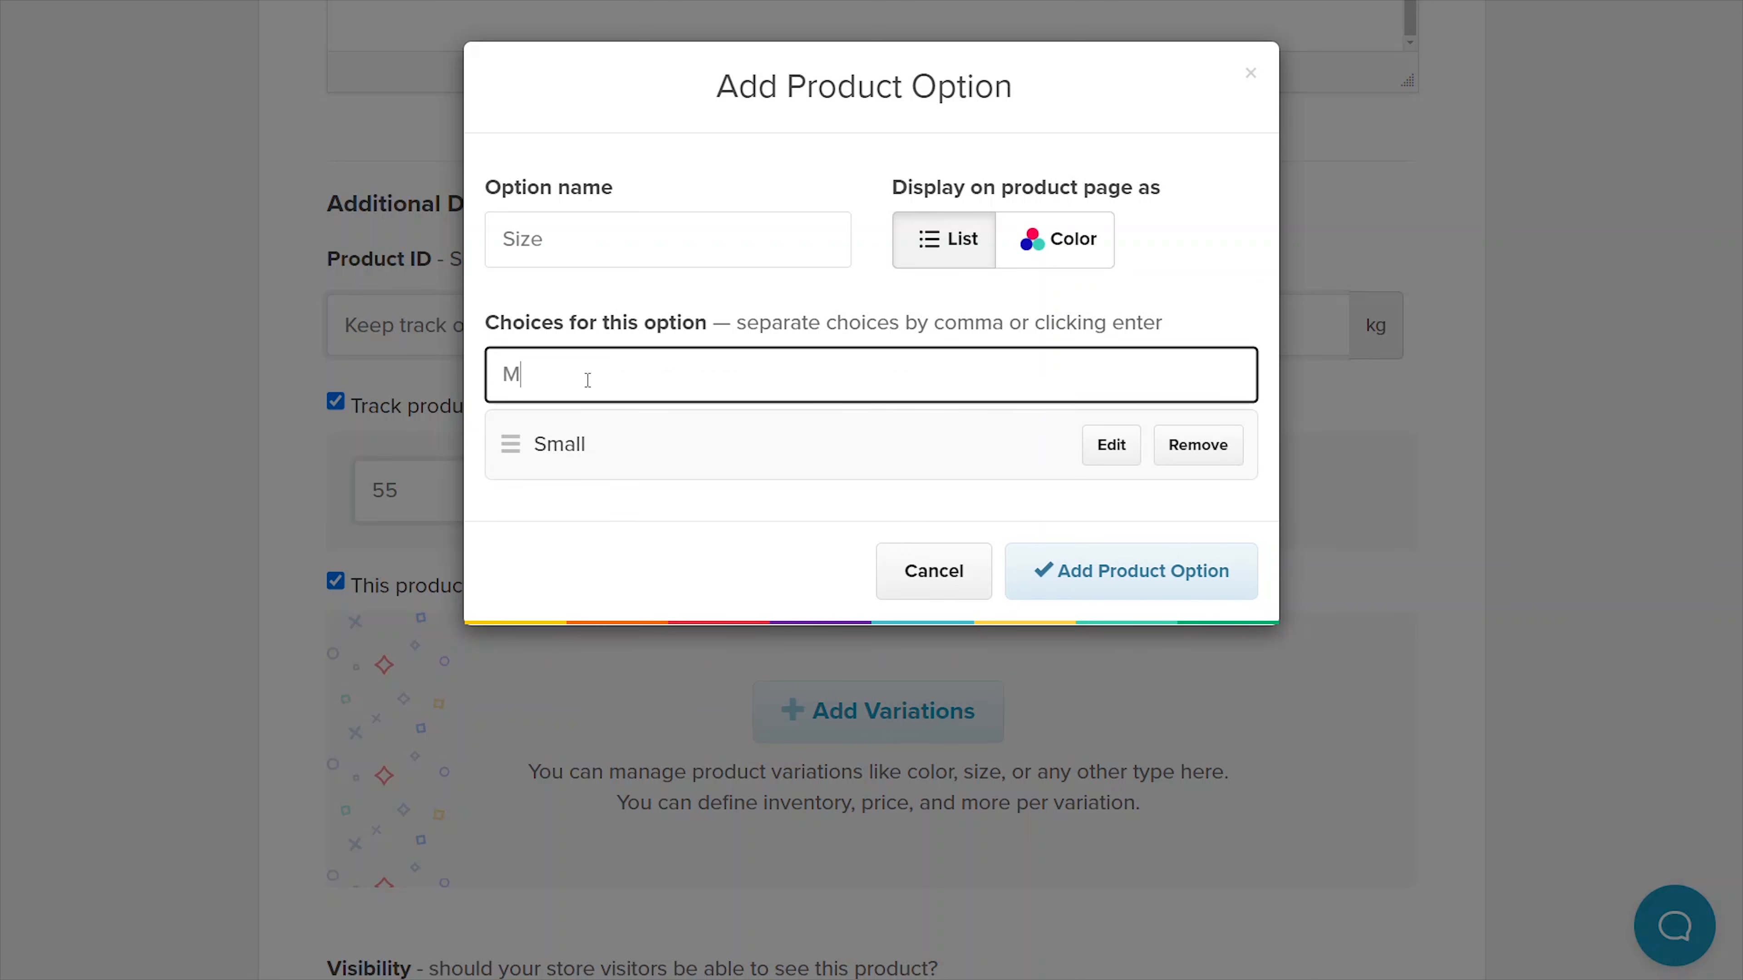
type("edium, Large,")
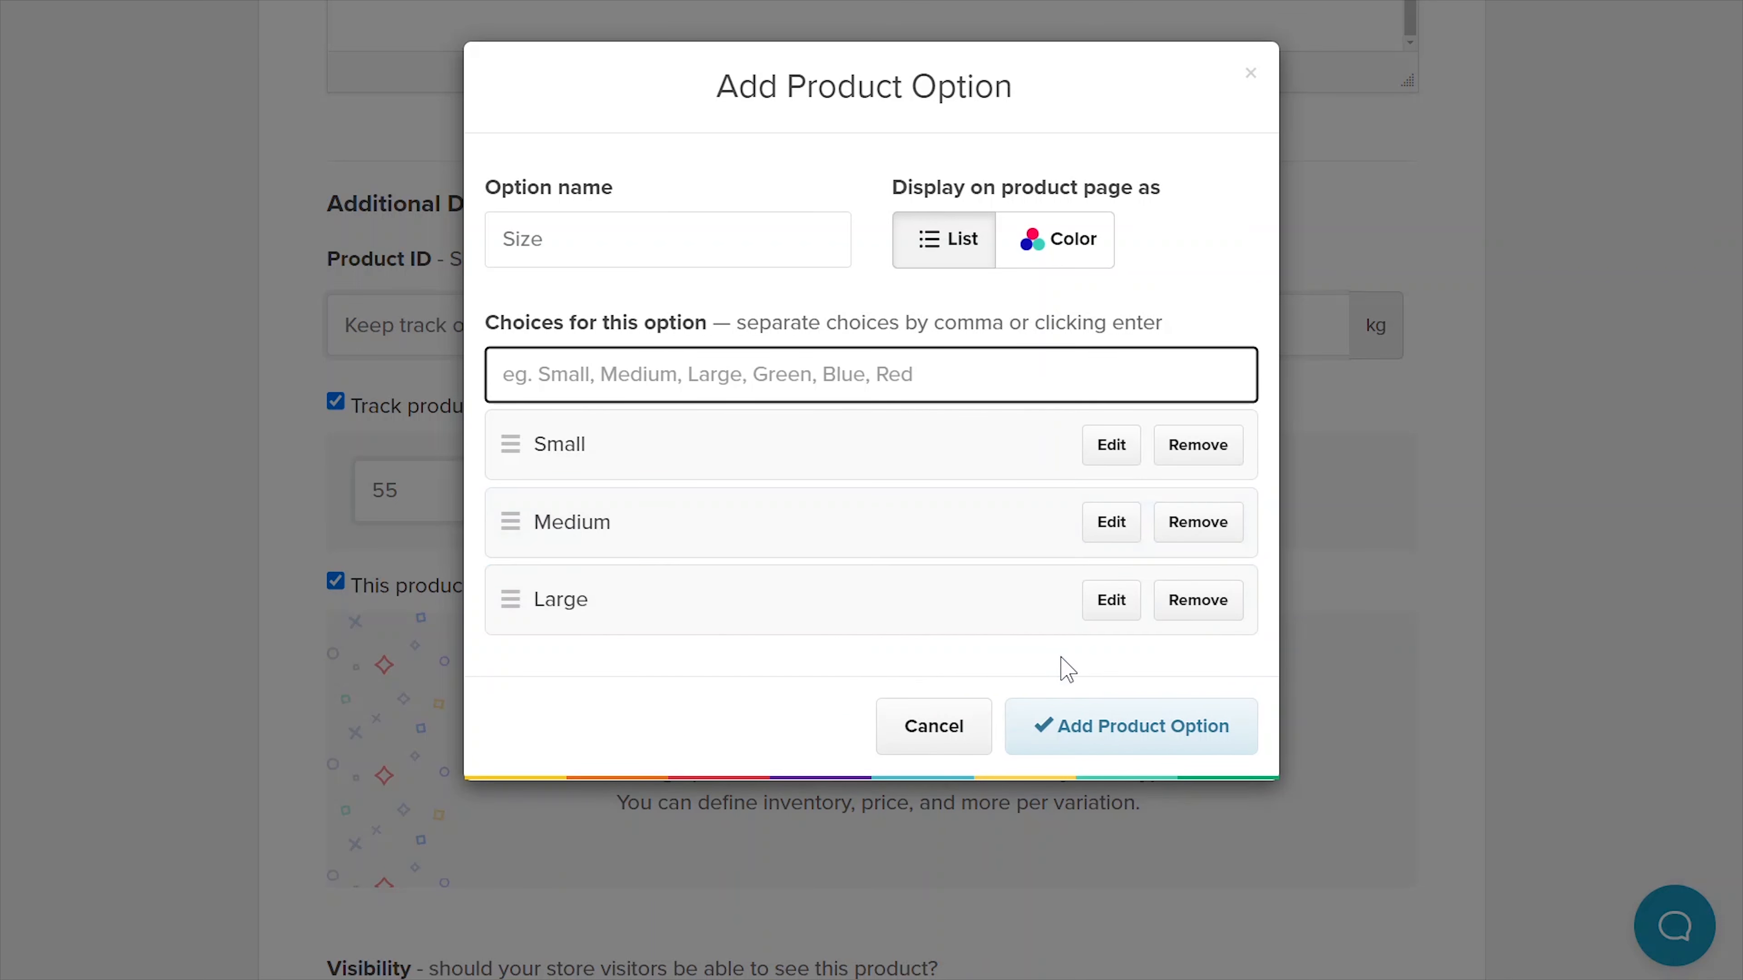
left_click(1152, 726)
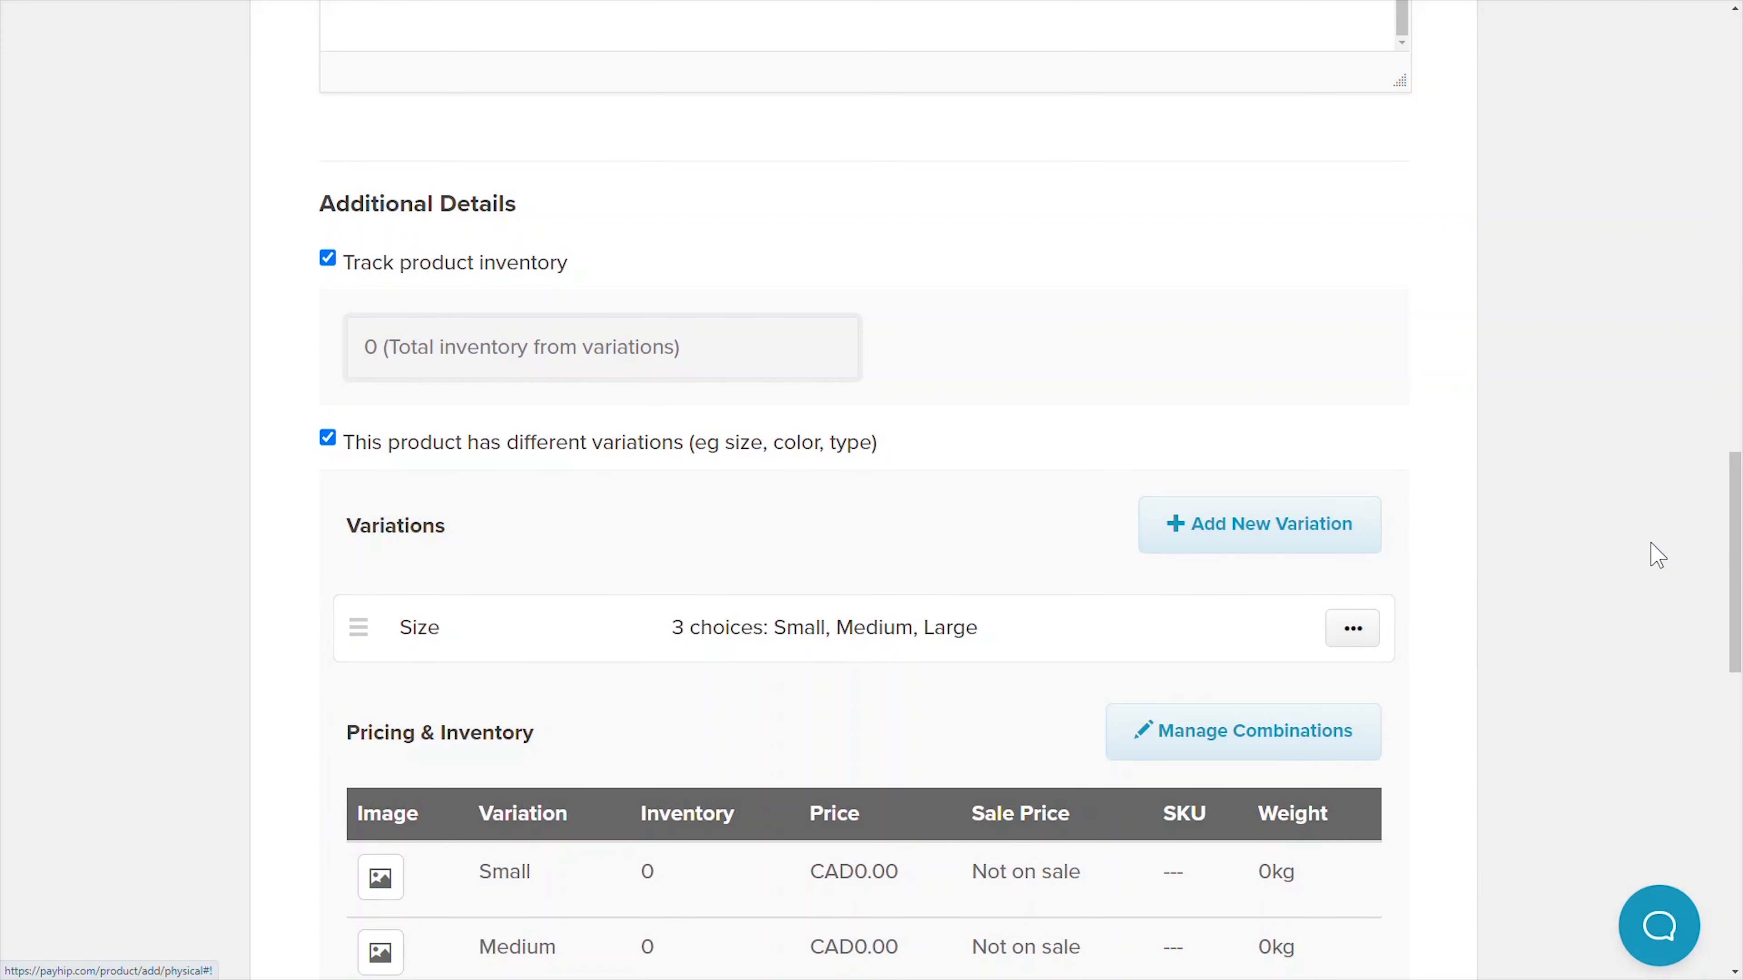
scroll(1739, 597, "down", 5)
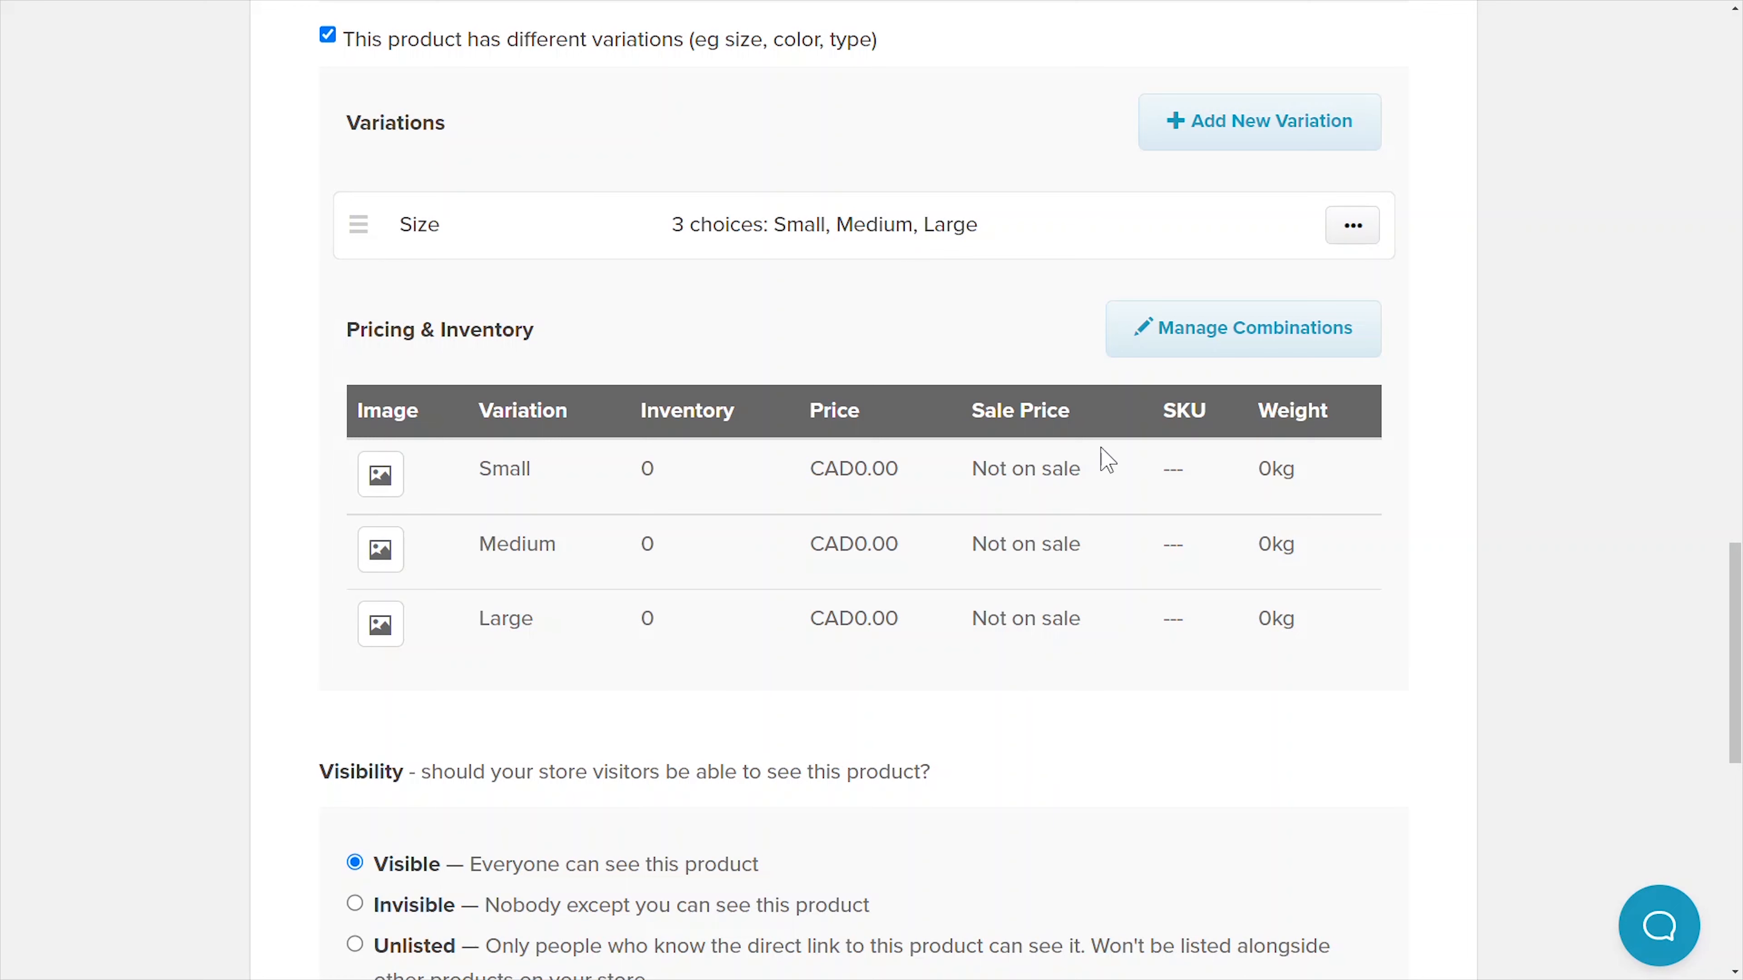
- Add a Color option displayed as swatches with Red and Blue choices
left_click(1185, 145)
left_click(629, 237)
type("Color")
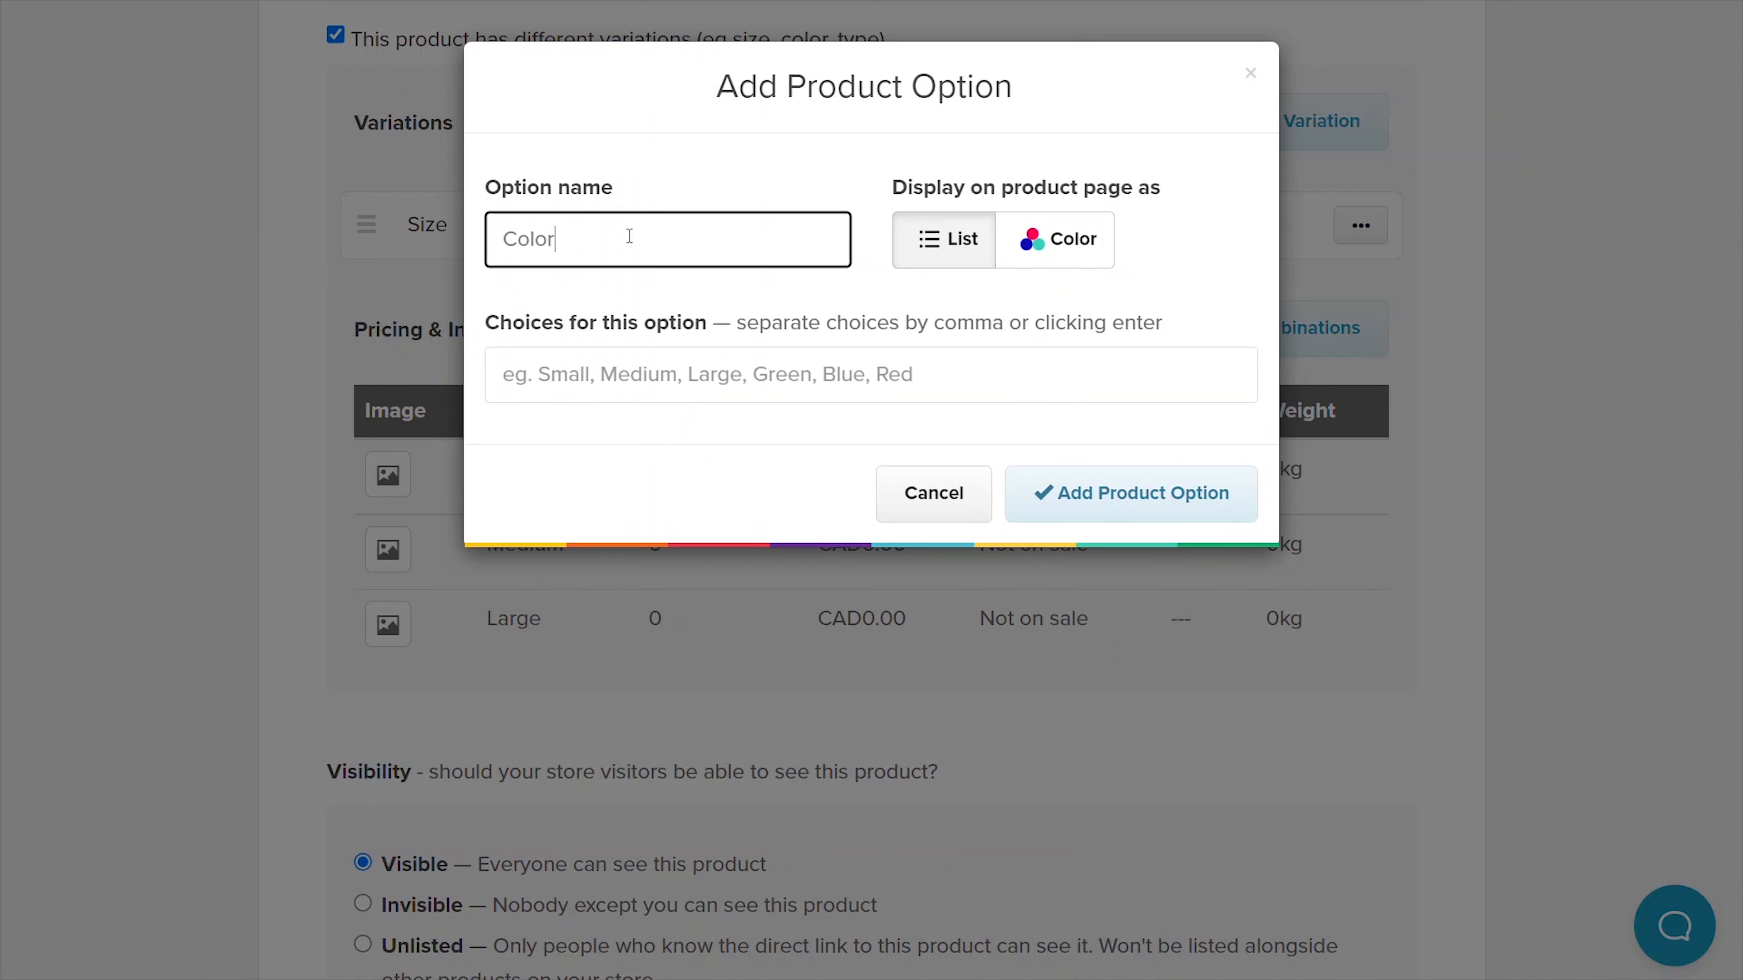
left_click(1070, 262)
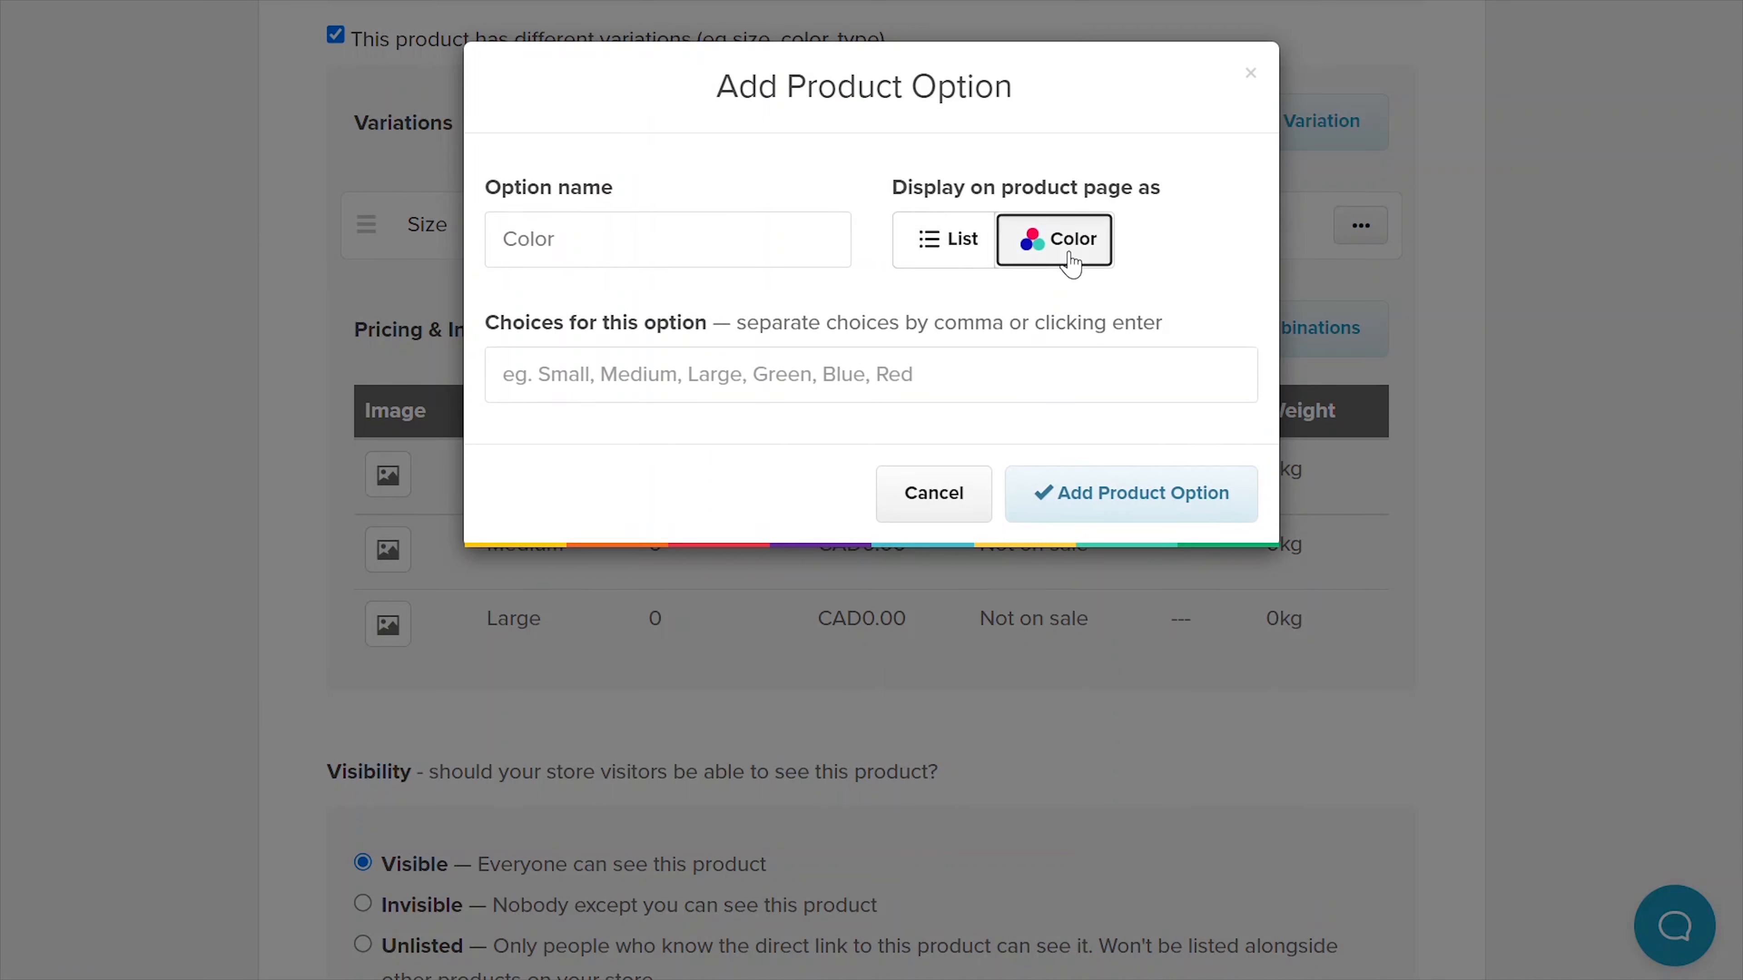
left_click(678, 371)
type("Red,")
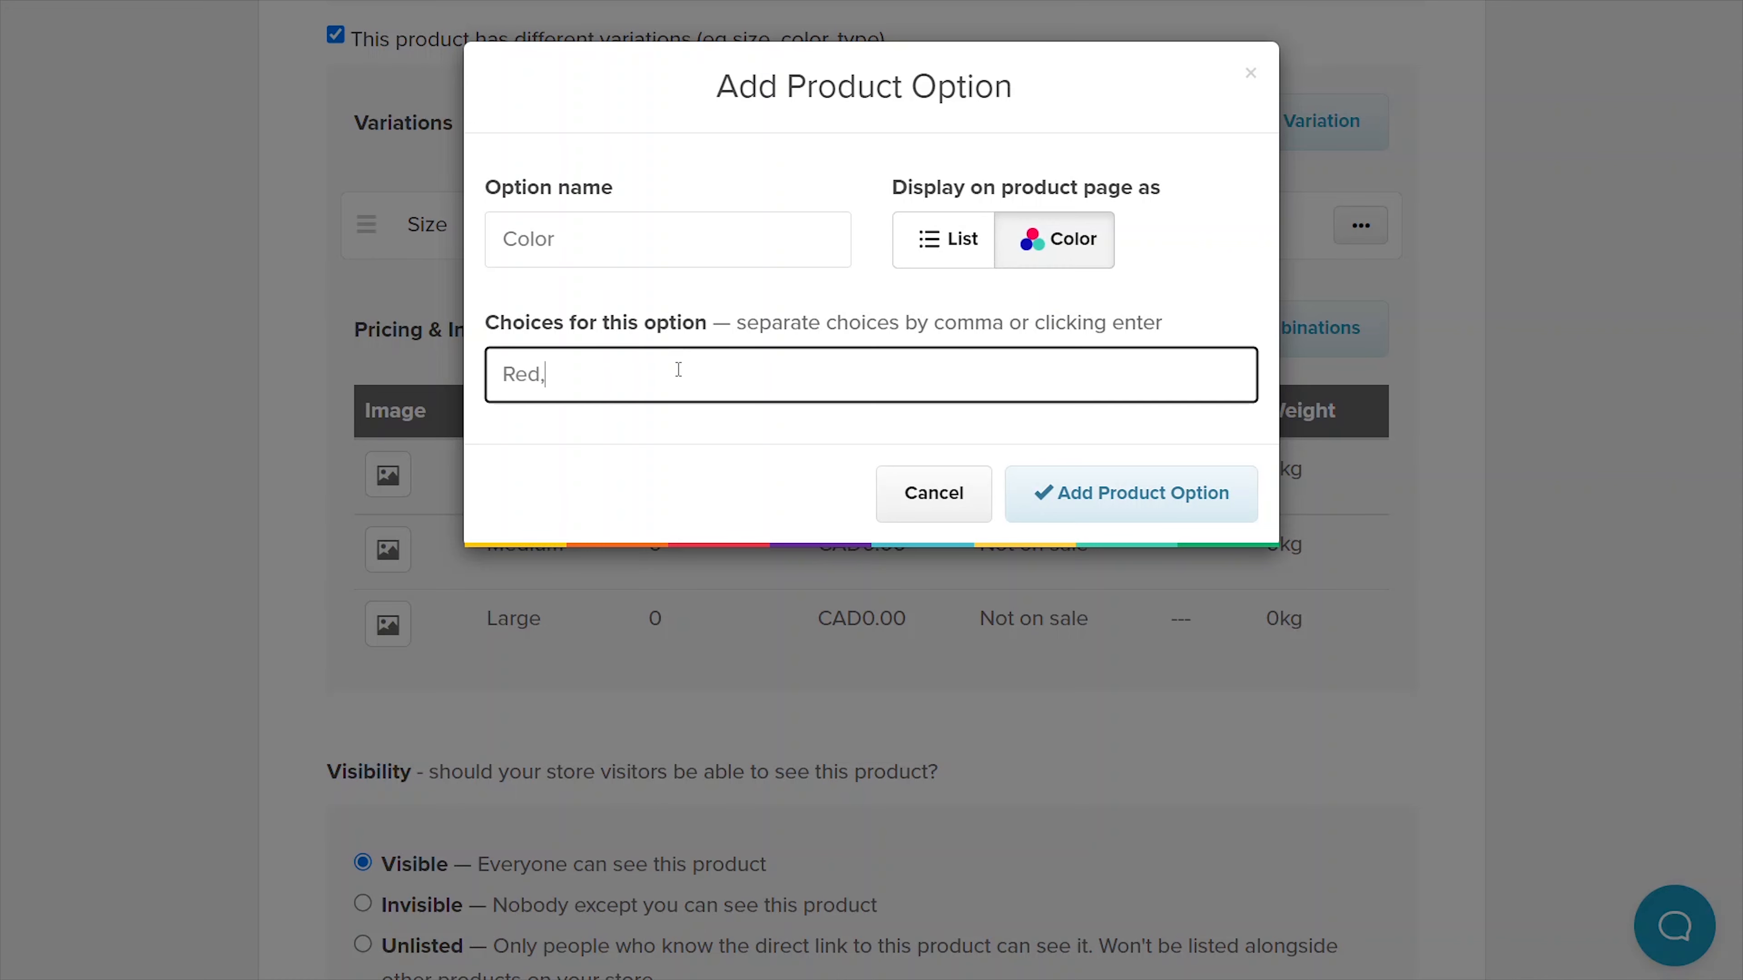
type("Blue,")
left_click(1079, 649)
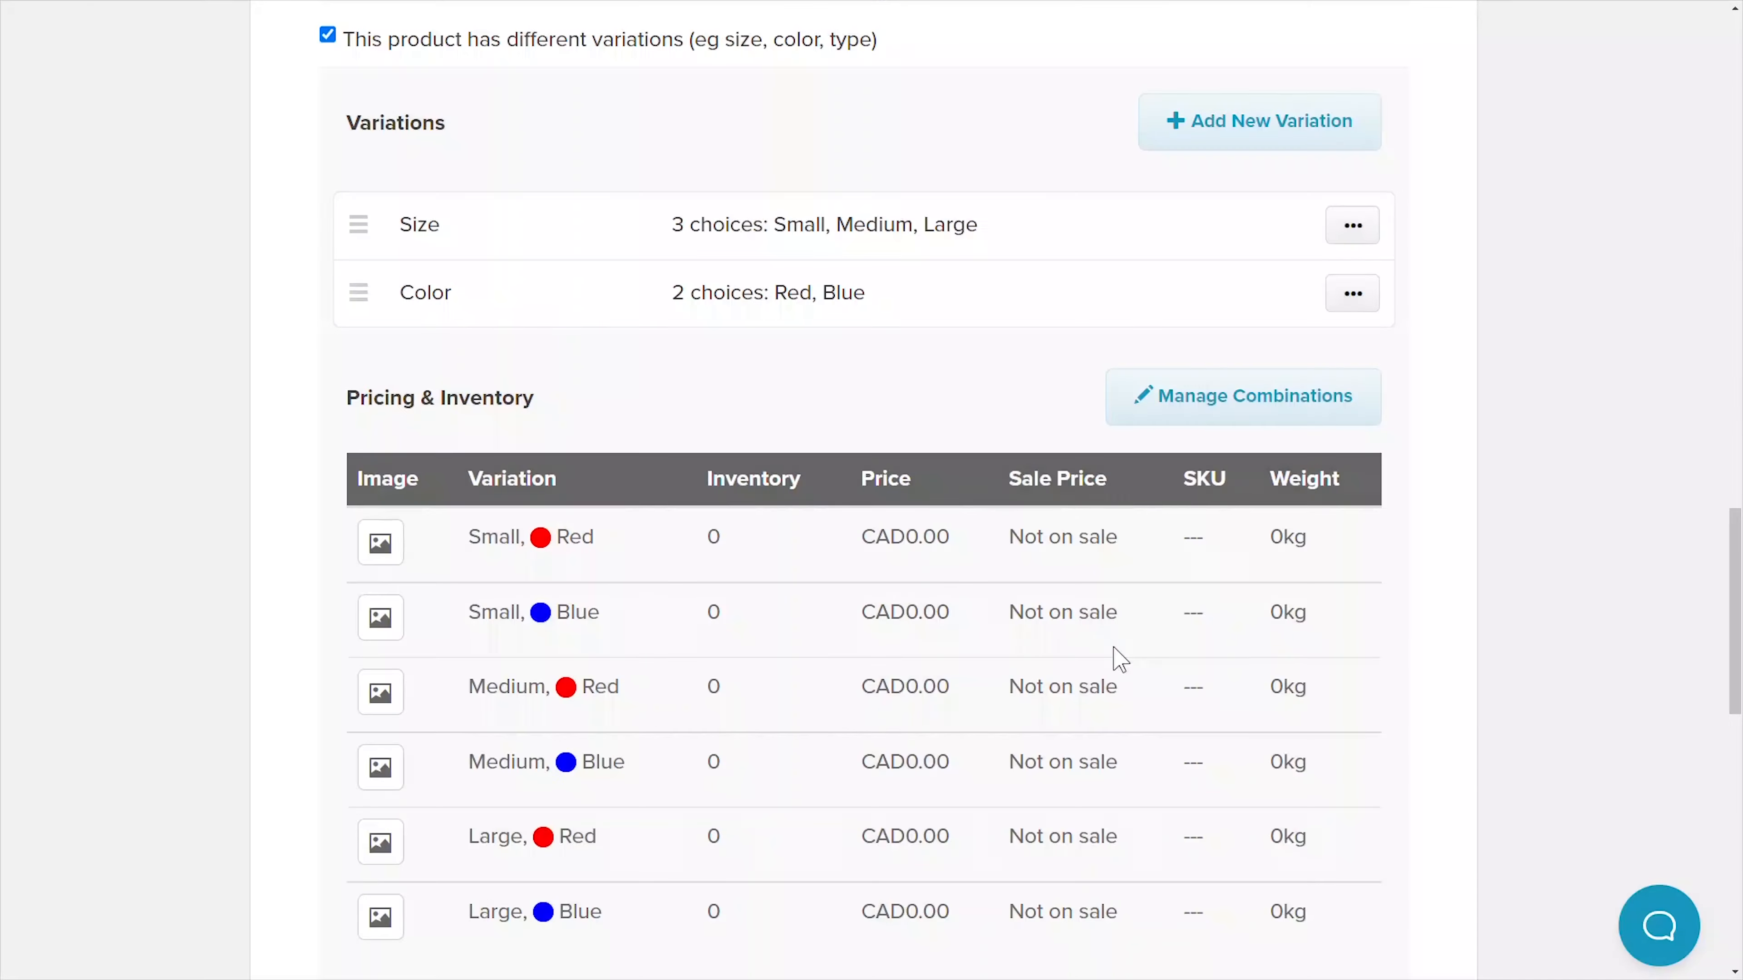
left_click_drag(1735, 604, 1735, 631)
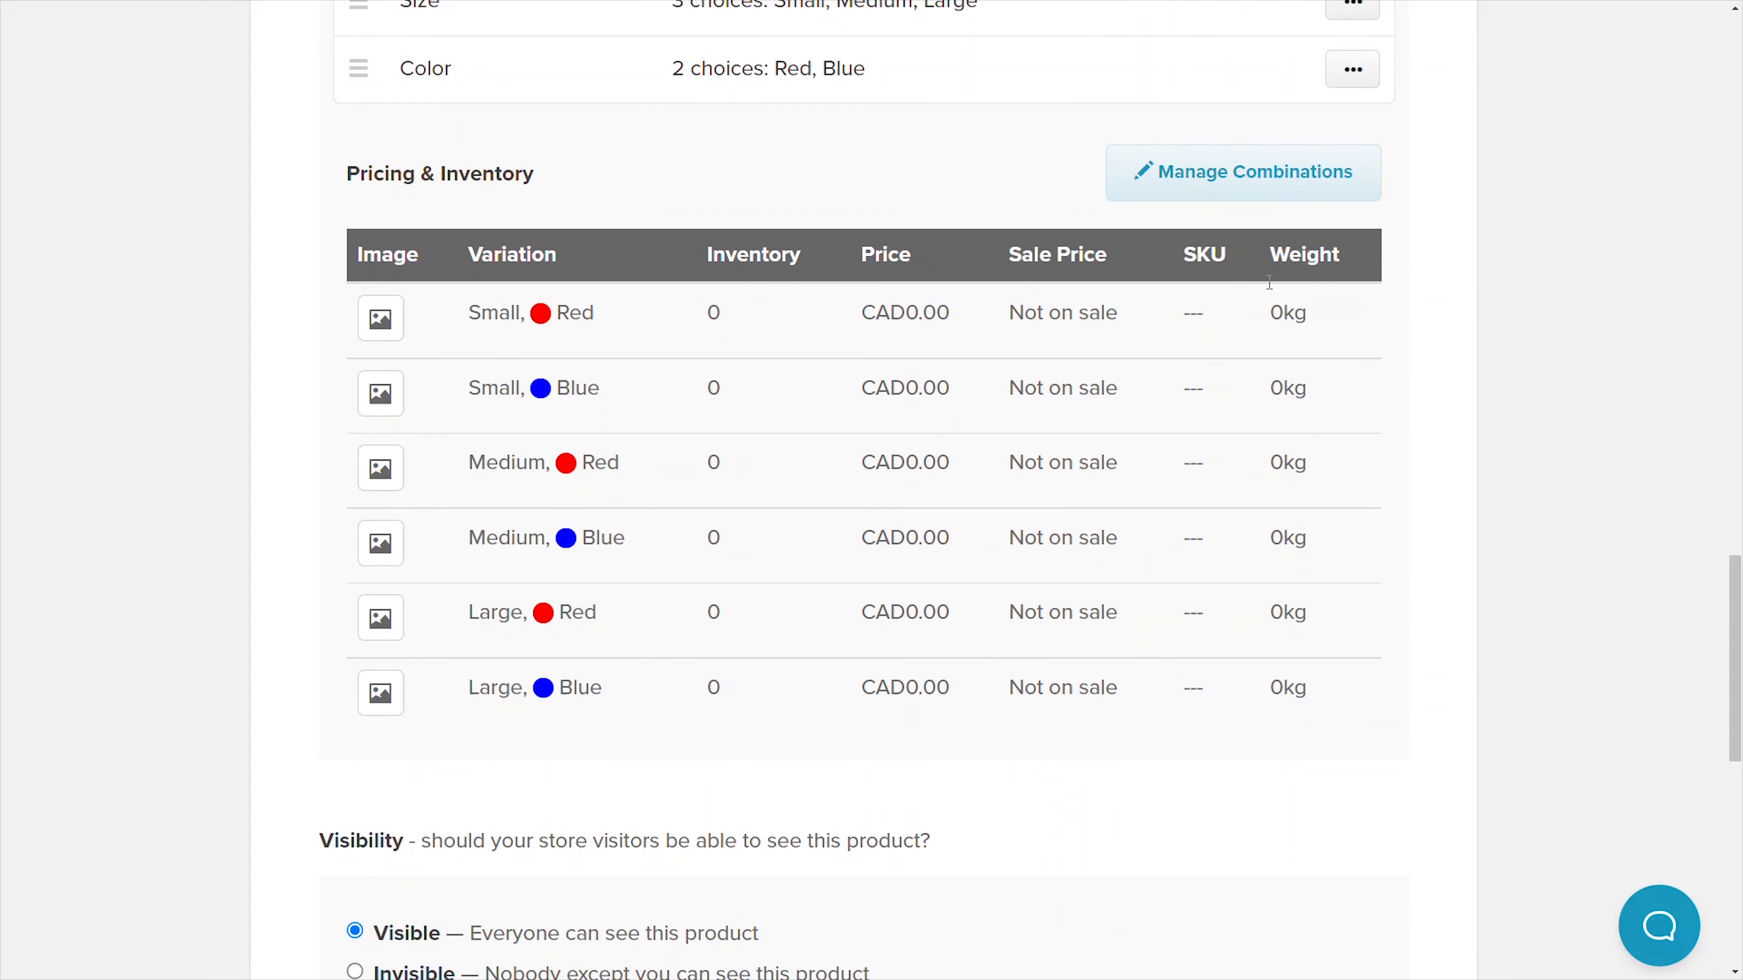
- Set the price of all six combinations to CAD 25
left_click(1190, 201)
left_click(153, 176)
left_click(529, 182)
type("25")
left_click(645, 459)
- Enter combination stock counts 12, 15, 11 and 9, and SKU RTSHIRT01
left_click_drag(491, 356, 411, 357)
type("12")
left_click_drag(490, 446, 370, 446)
type("15")
left_click_drag(491, 537, 412, 539)
type("11")
left_click_drag(490, 628, 412, 629)
type("9")
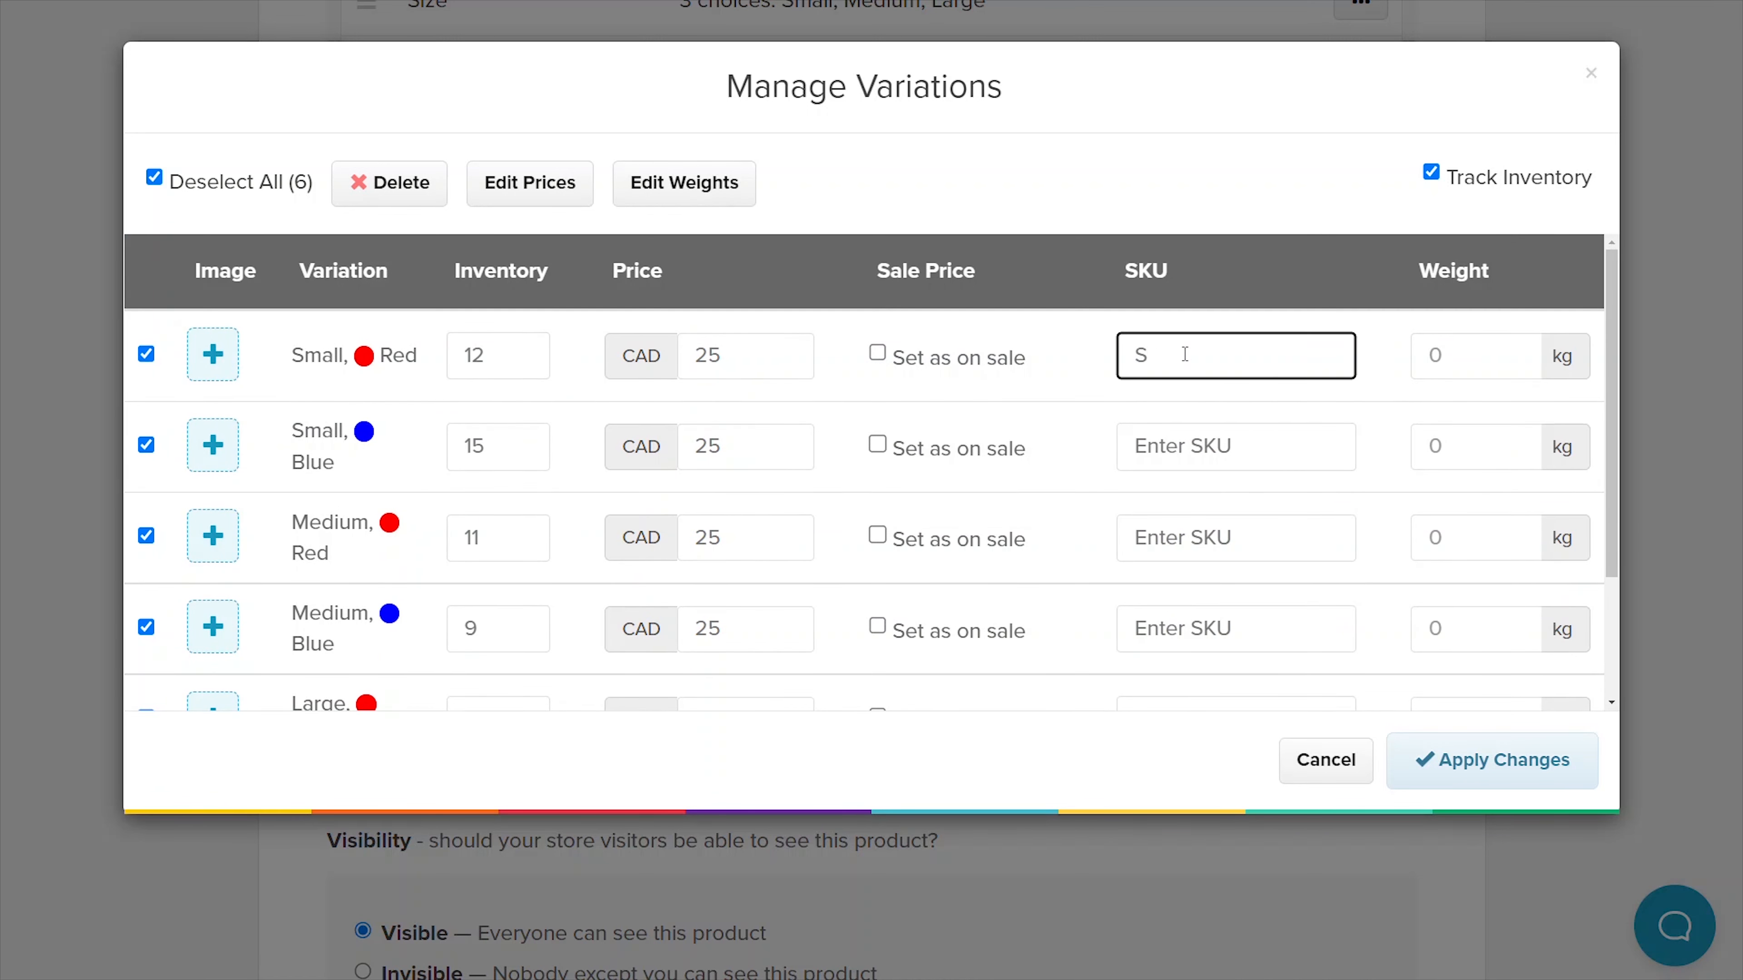
type("RTSHIRT01")
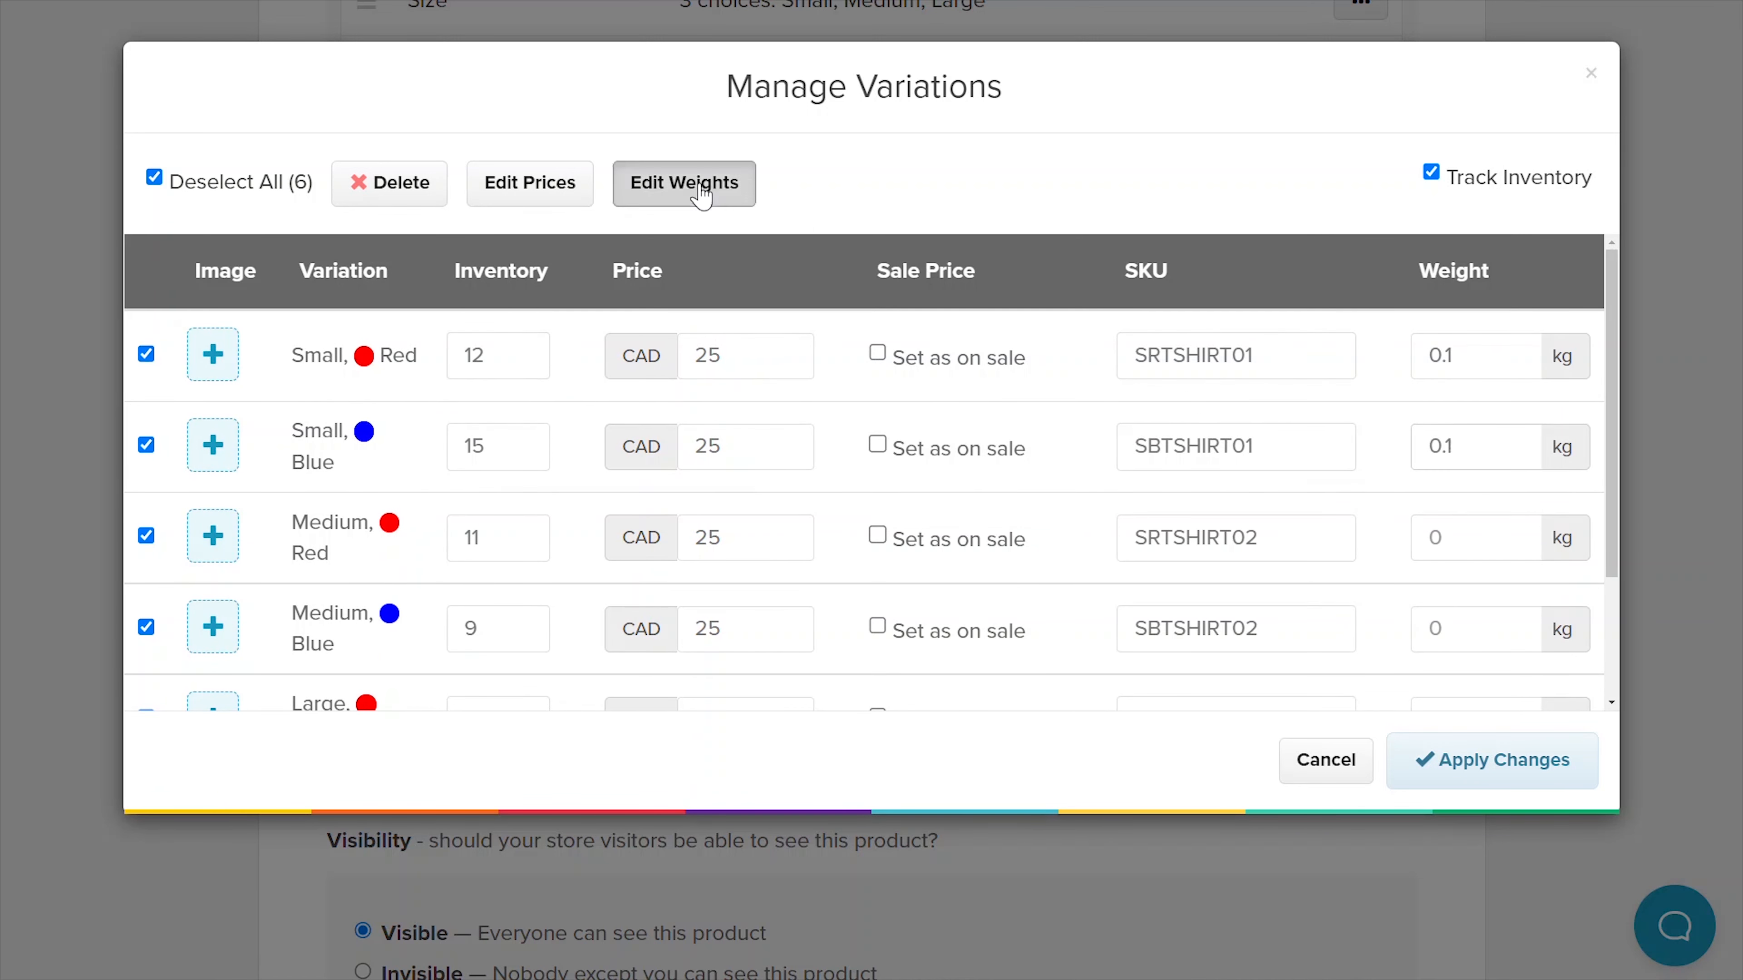
- Give all combinations a 0.1 kg weight, add shirt images, and apply the changes
left_click(701, 195)
type("0.1")
left_click(688, 438)
left_click_drag(1611, 299, 1641, 507)
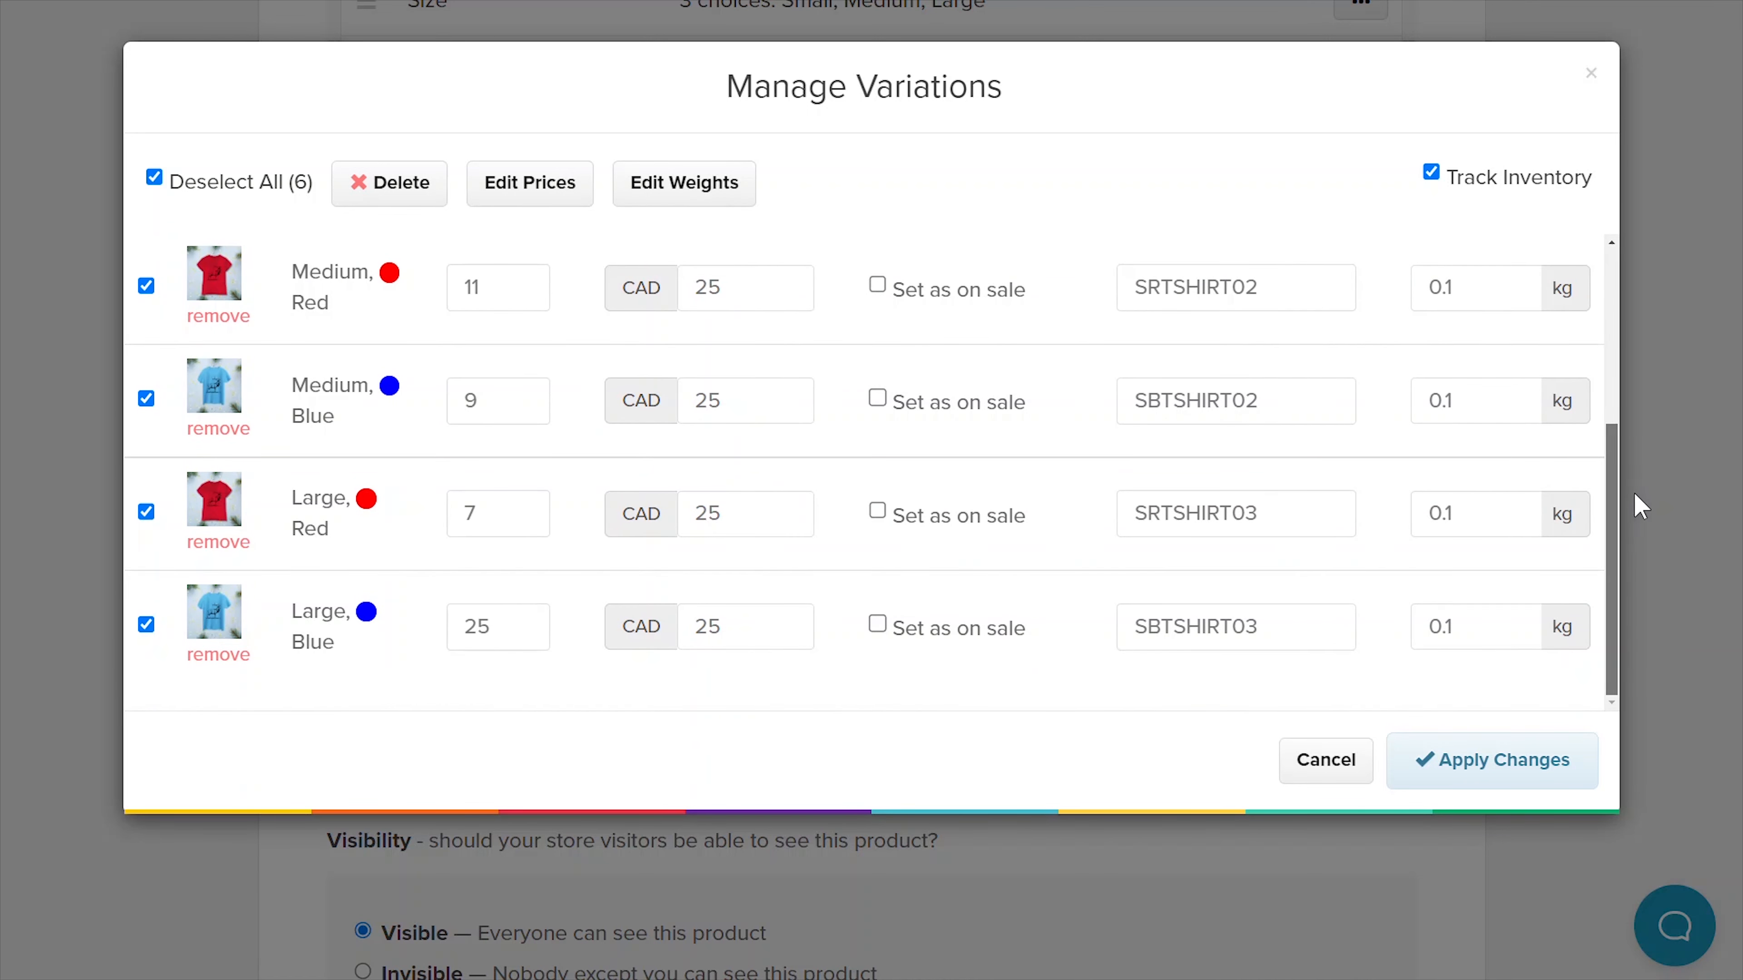
left_click(1563, 764)
scroll(1680, 687, "down", 3)
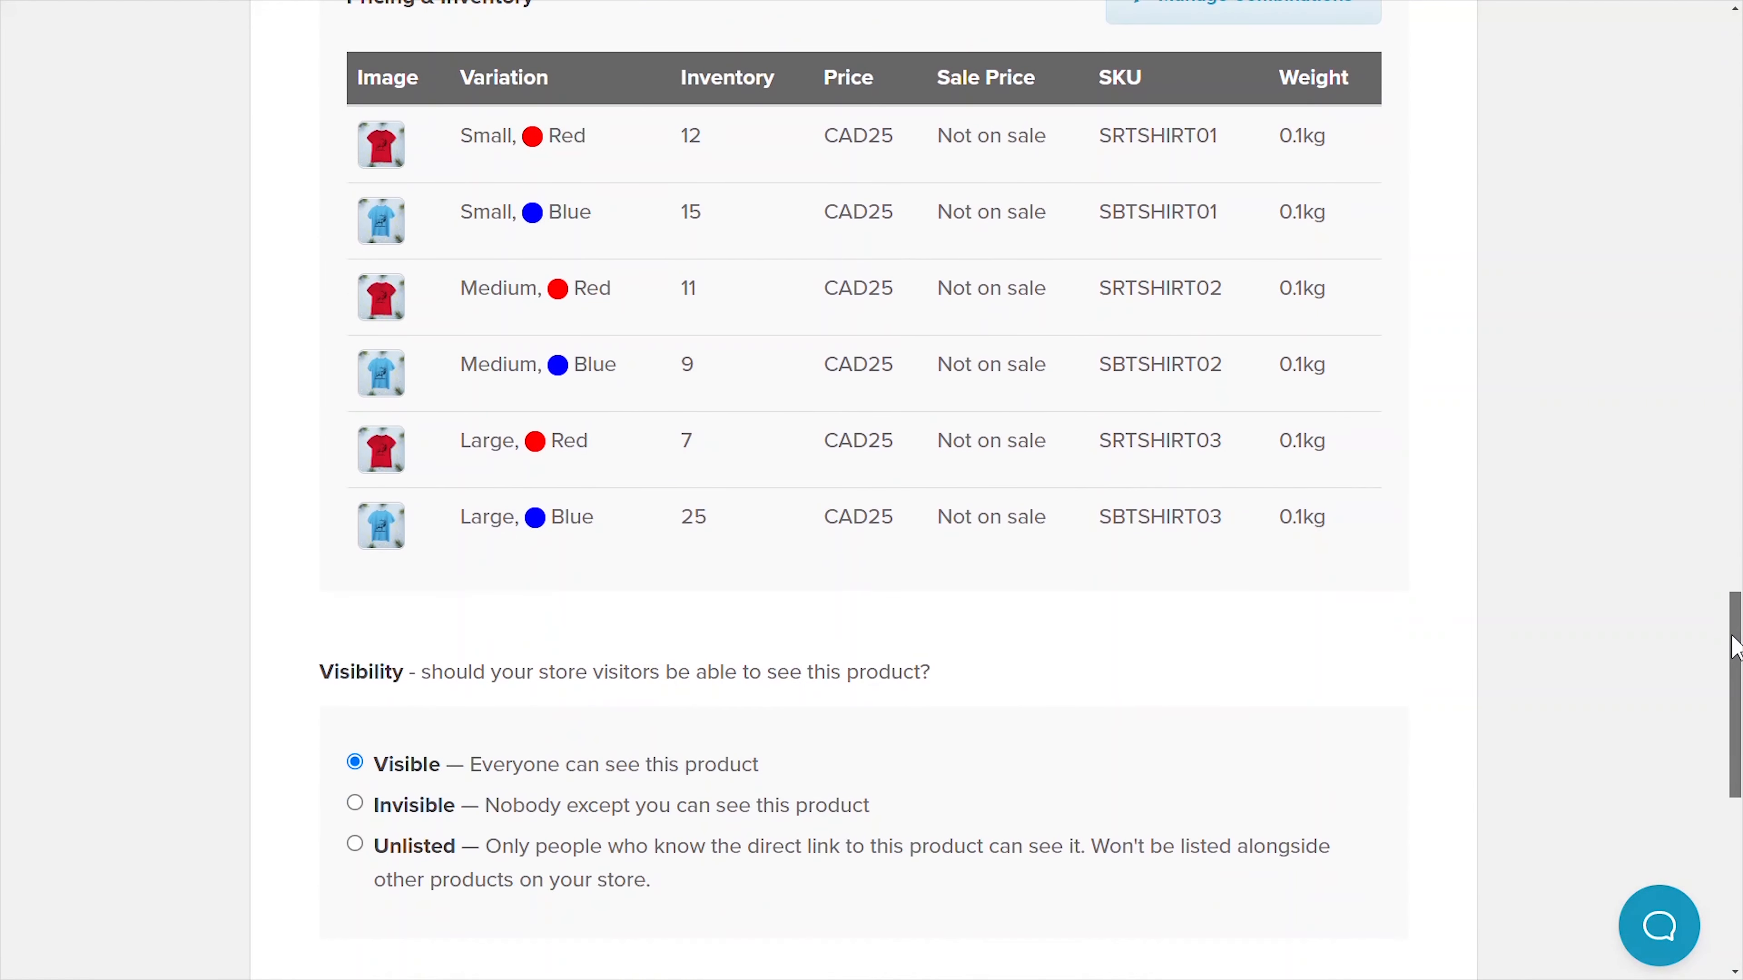
scroll(1722, 686, "down", 5)
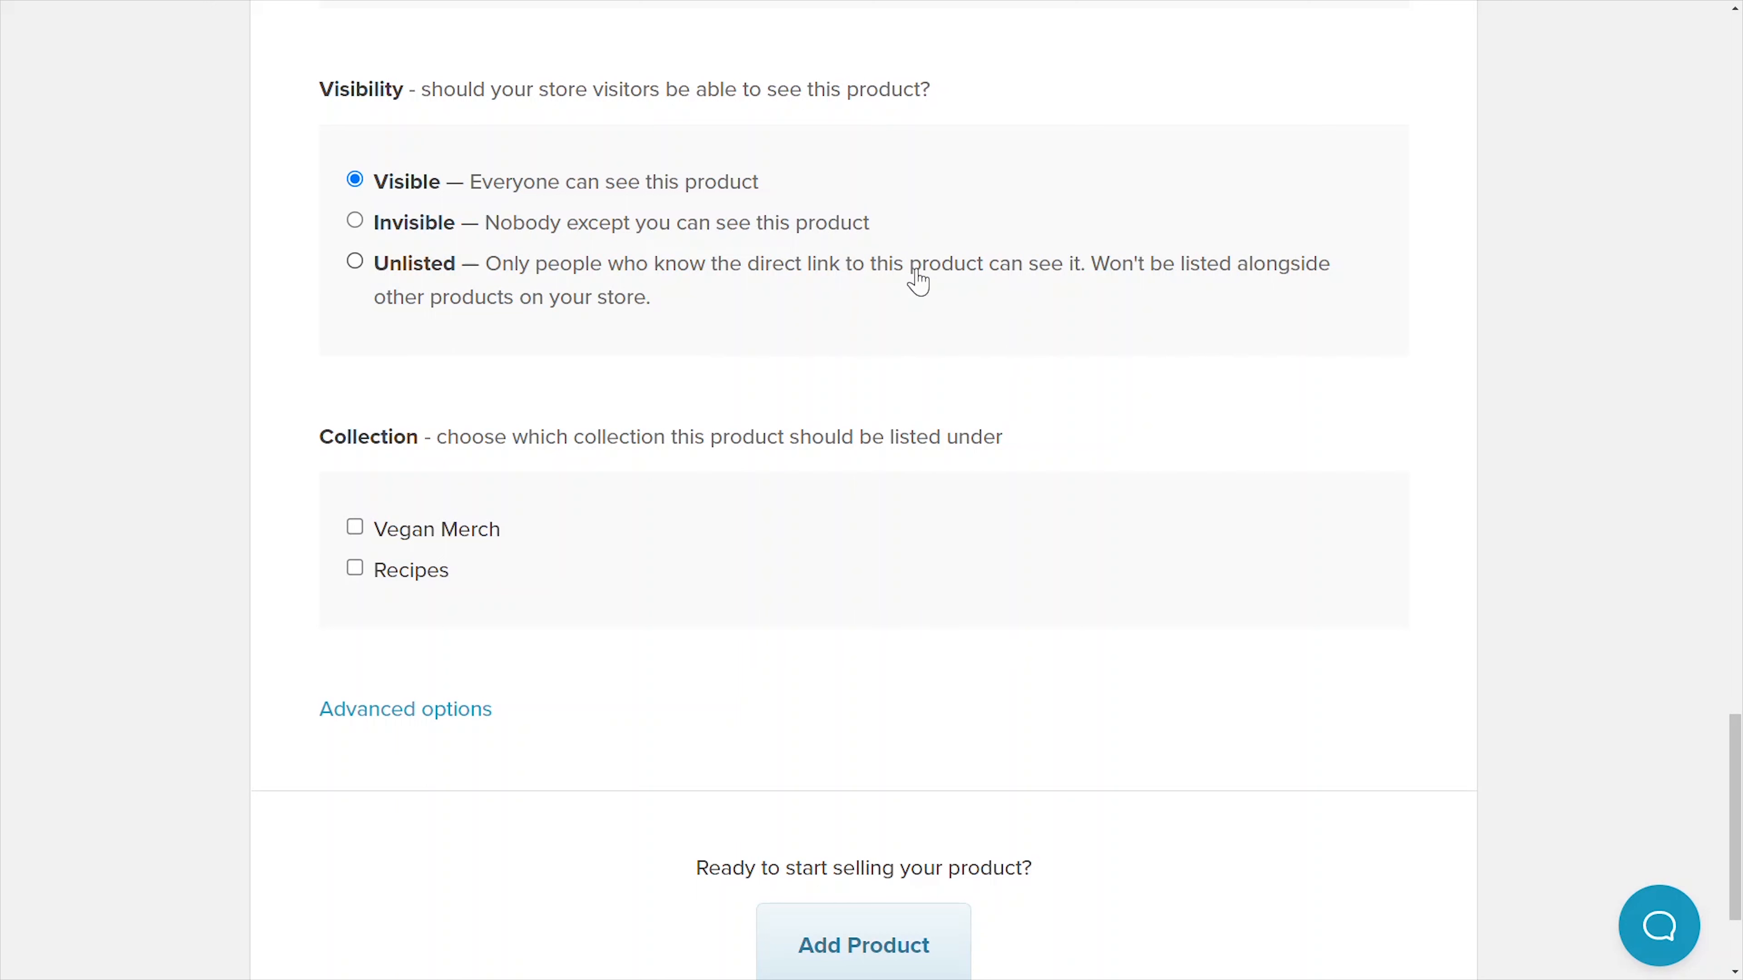
- Leave the Deer Tshirt out of any collection, check Advanced options, and add the product
left_click(355, 568)
left_click(355, 529)
left_click(406, 715)
scroll(1738, 769, "down", 4)
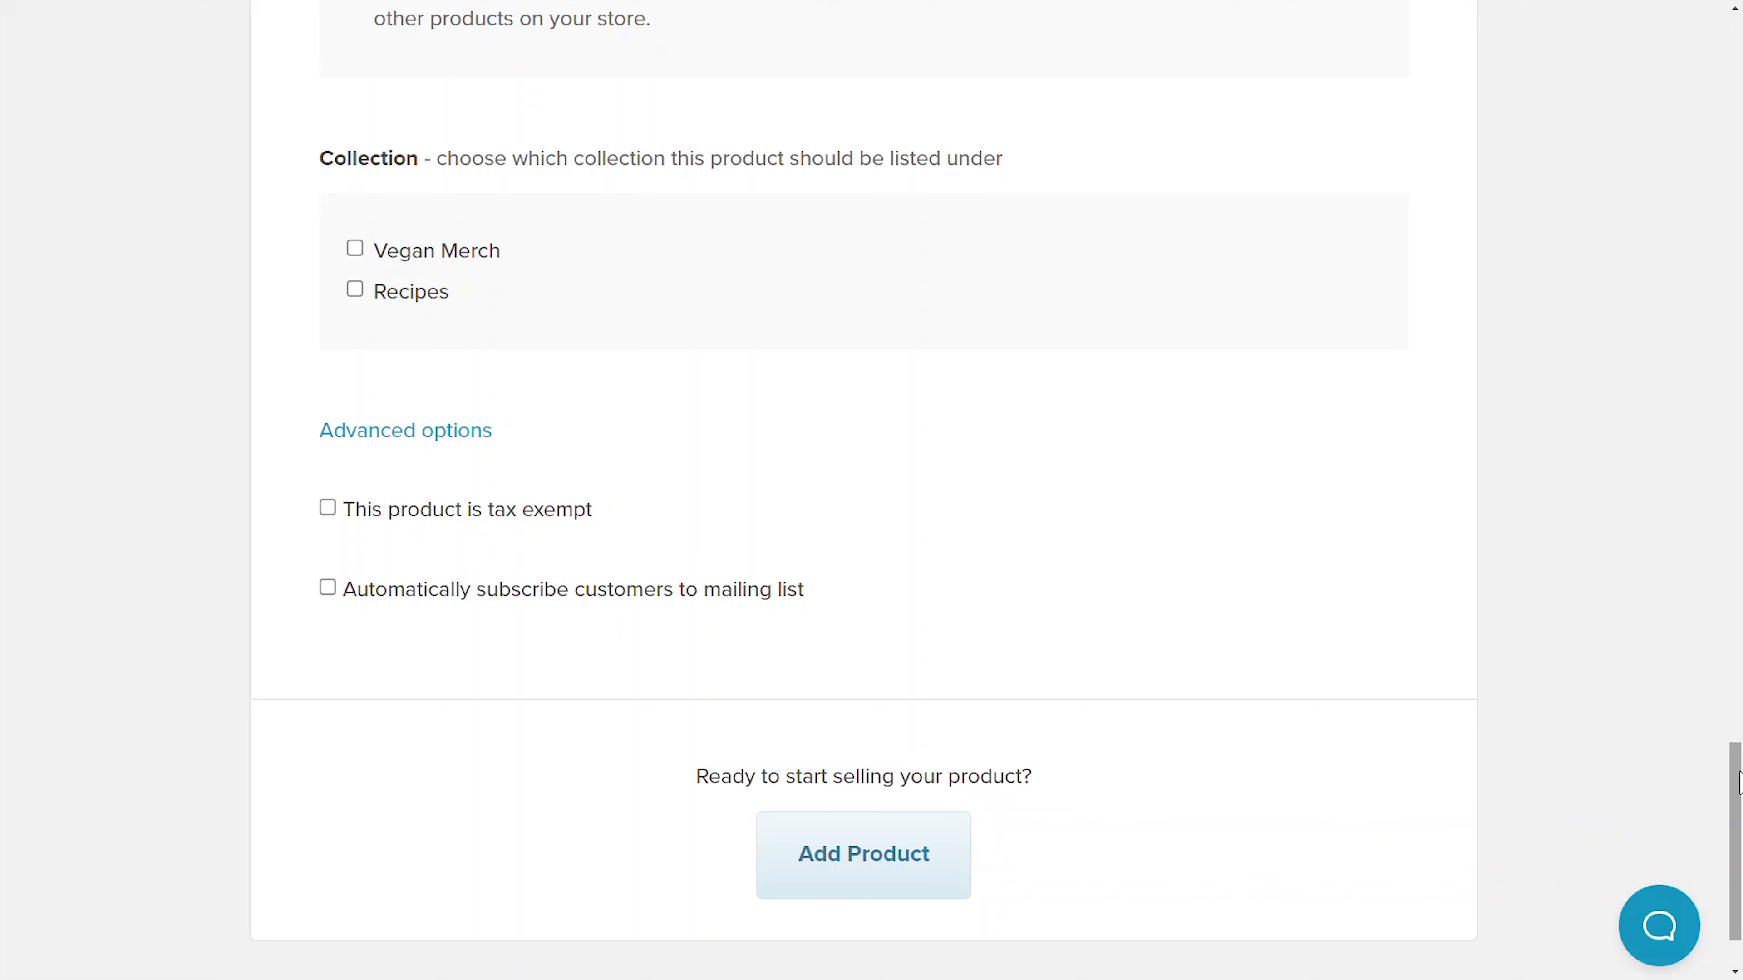
left_click(872, 871)
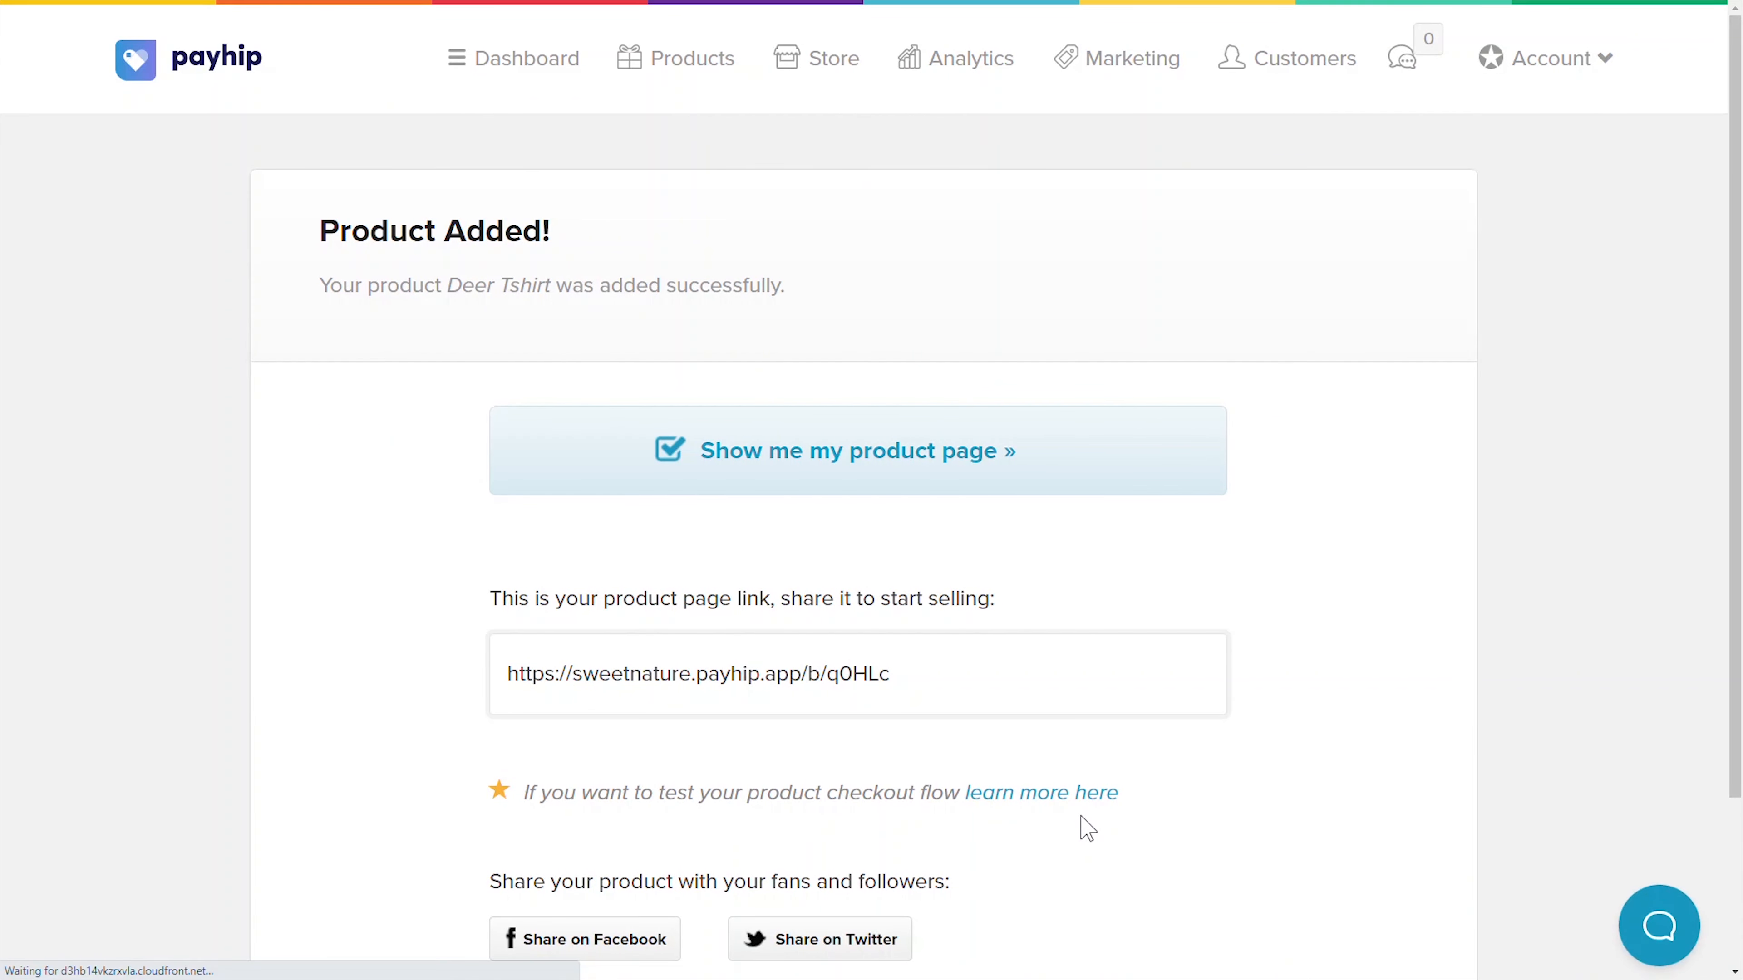
- Select the new product page link on the Product Added confirmation
left_click_drag(953, 675, 494, 681)
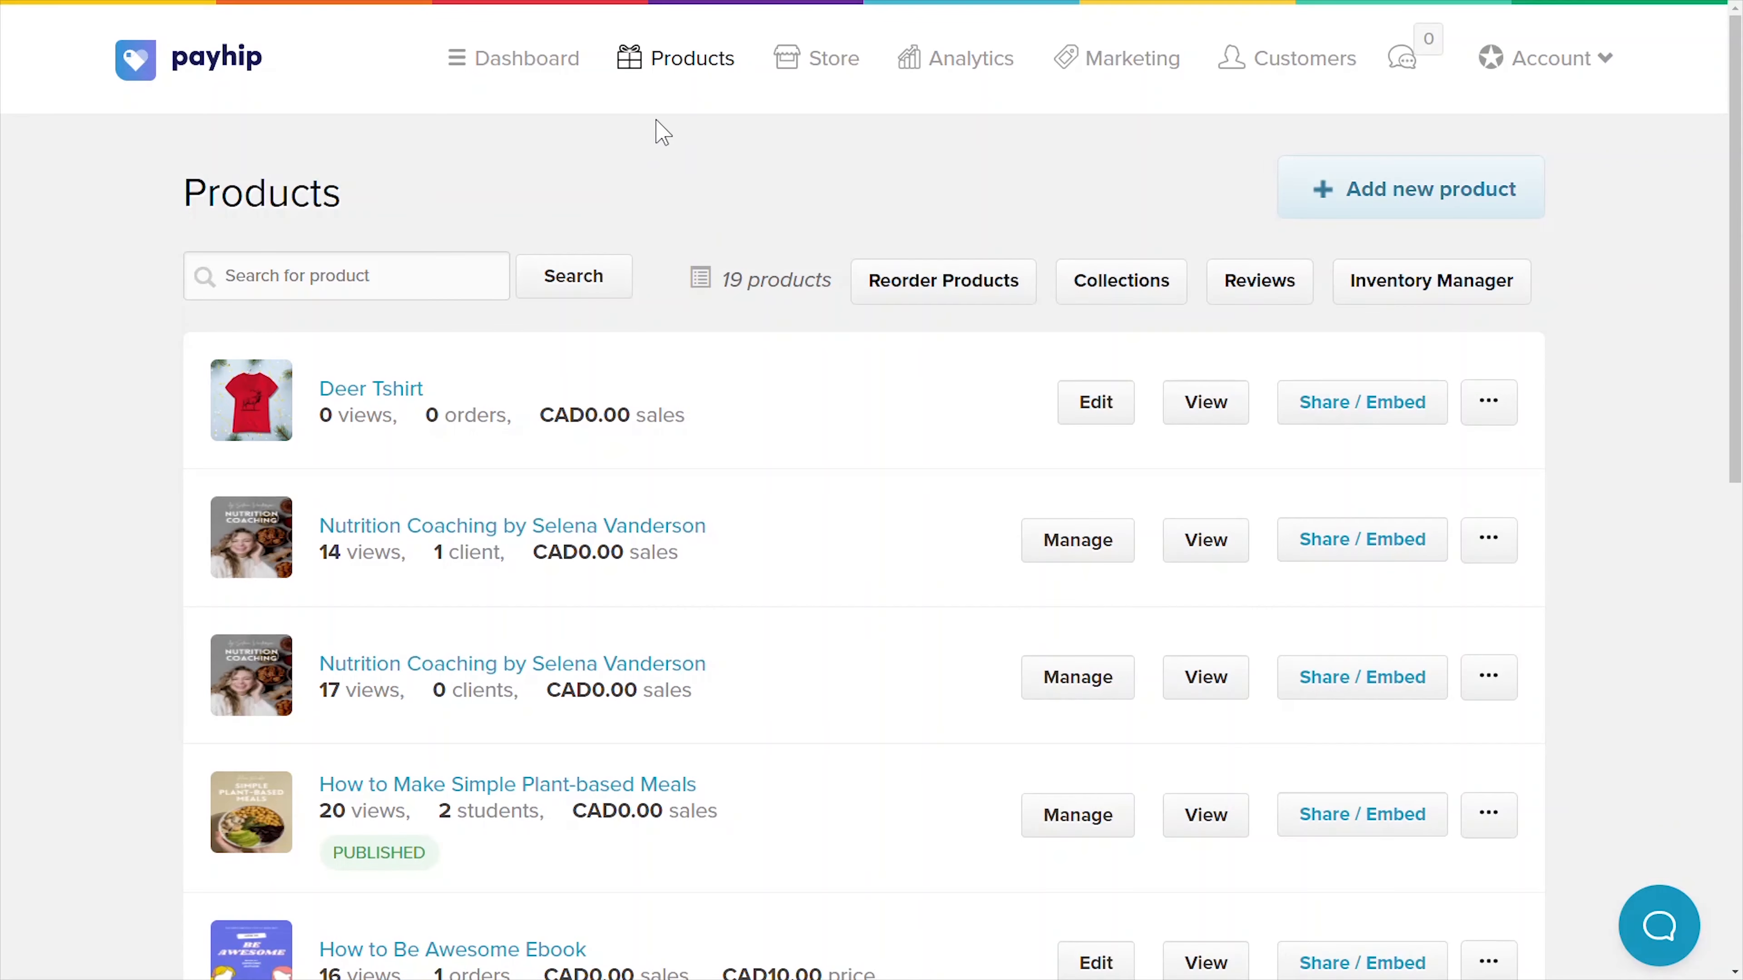
- In the Inventory Manager, save a Small, Red stock count of 10
left_click(1433, 294)
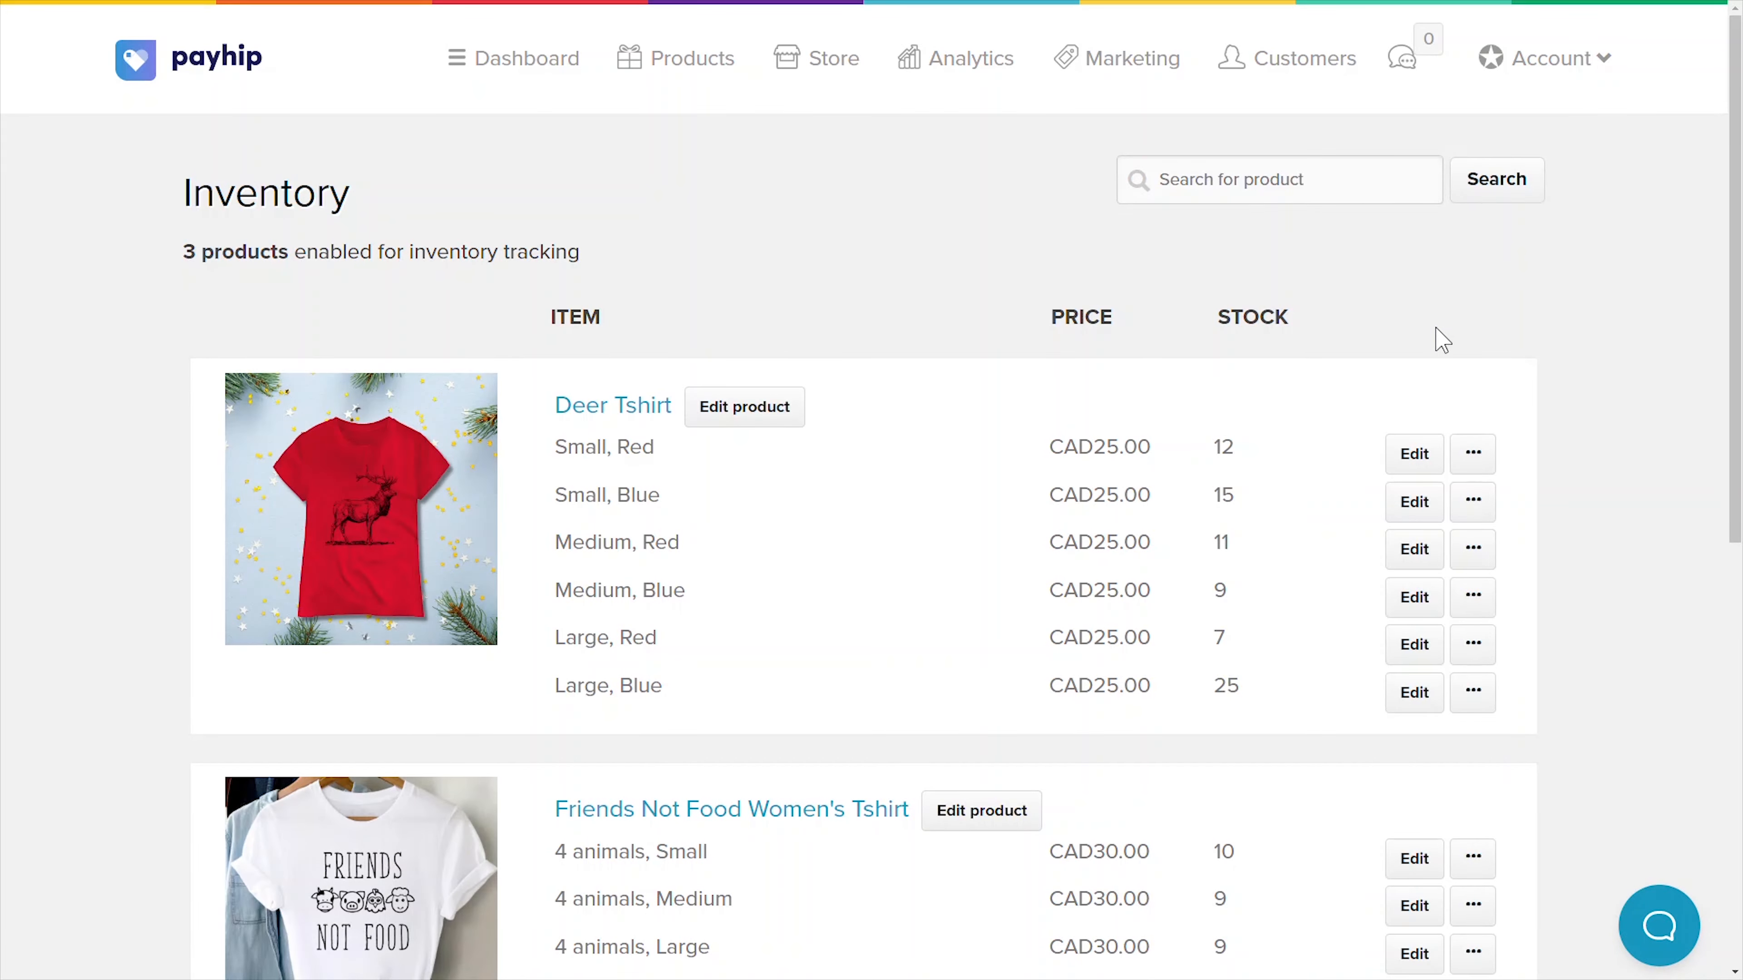
left_click(1428, 451)
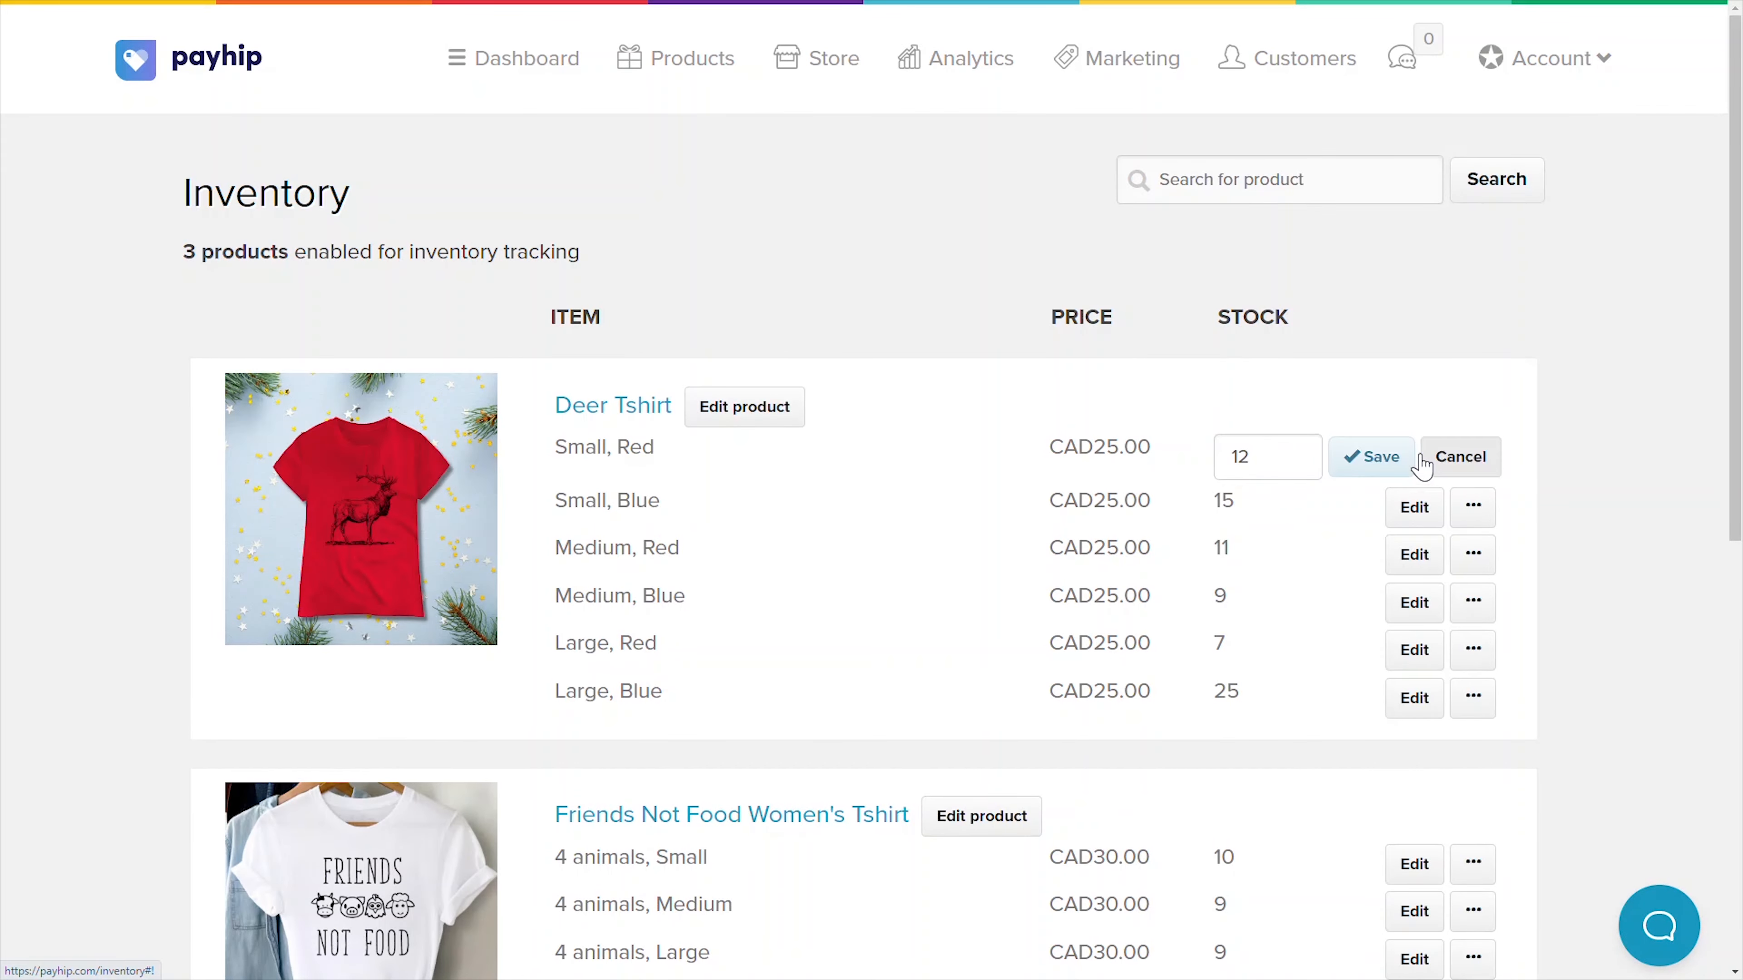
left_click(1355, 457)
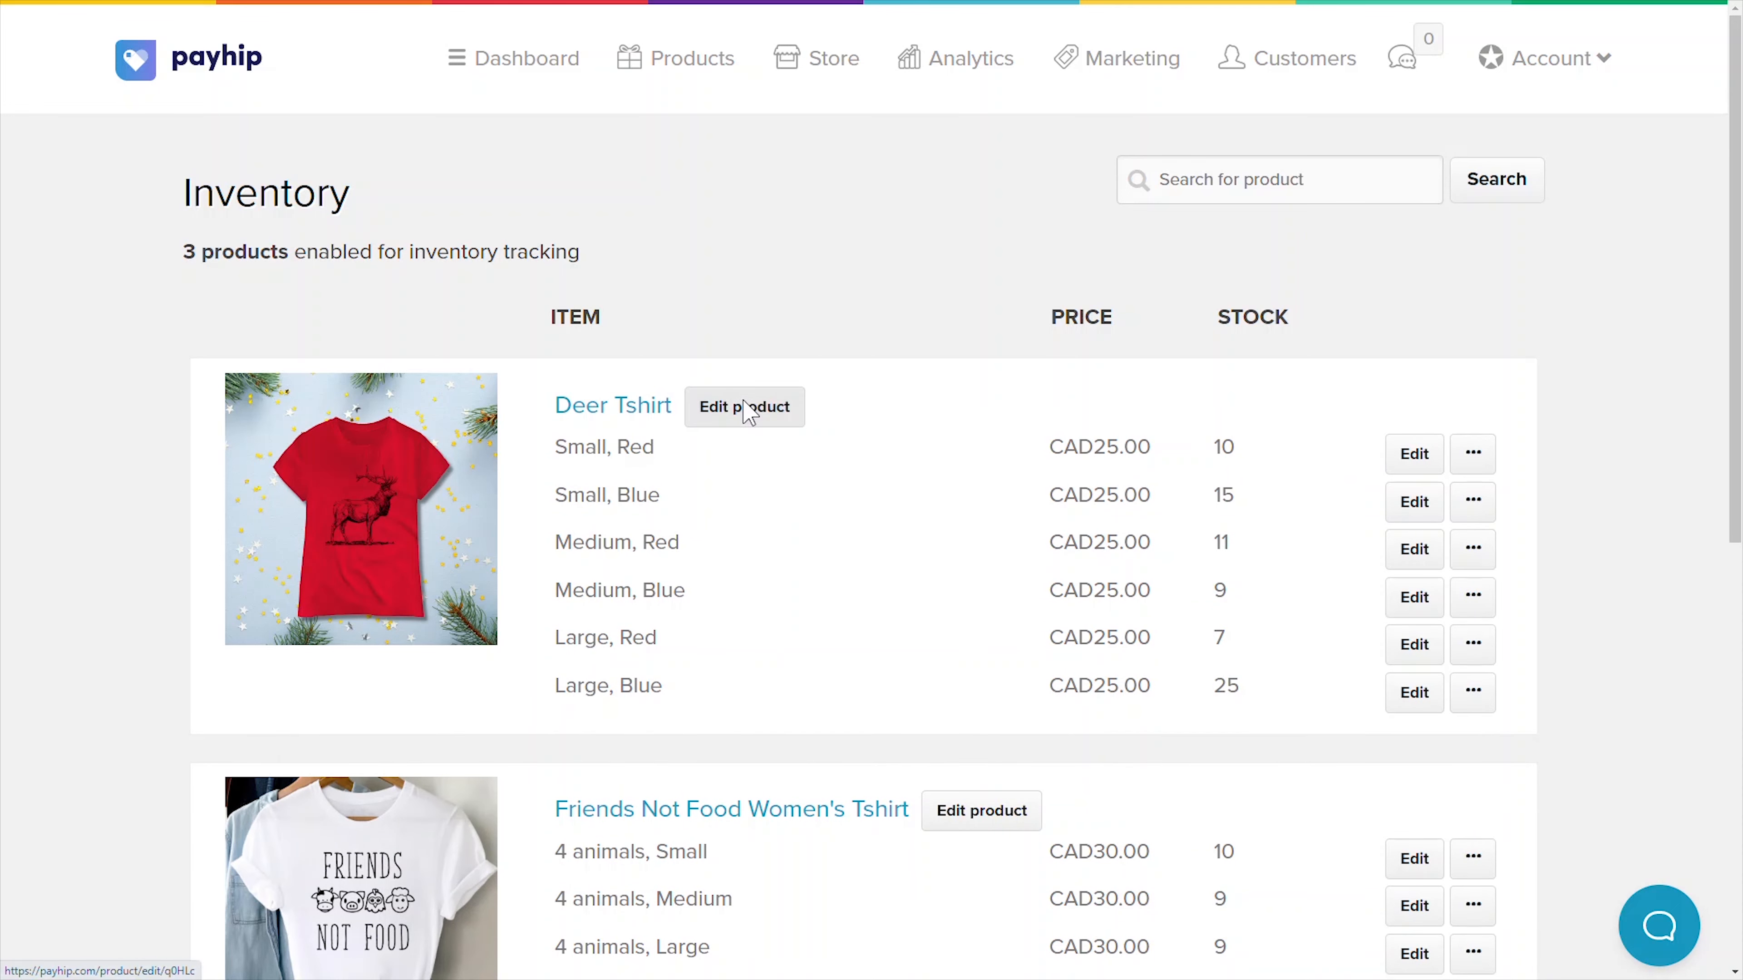
- Edit the Deer Tshirt combinations to 9 Small Red, 12 Small Blue, 10 Medium Red, and save
left_click(729, 405)
left_click_drag(1733, 189, 1738, 652)
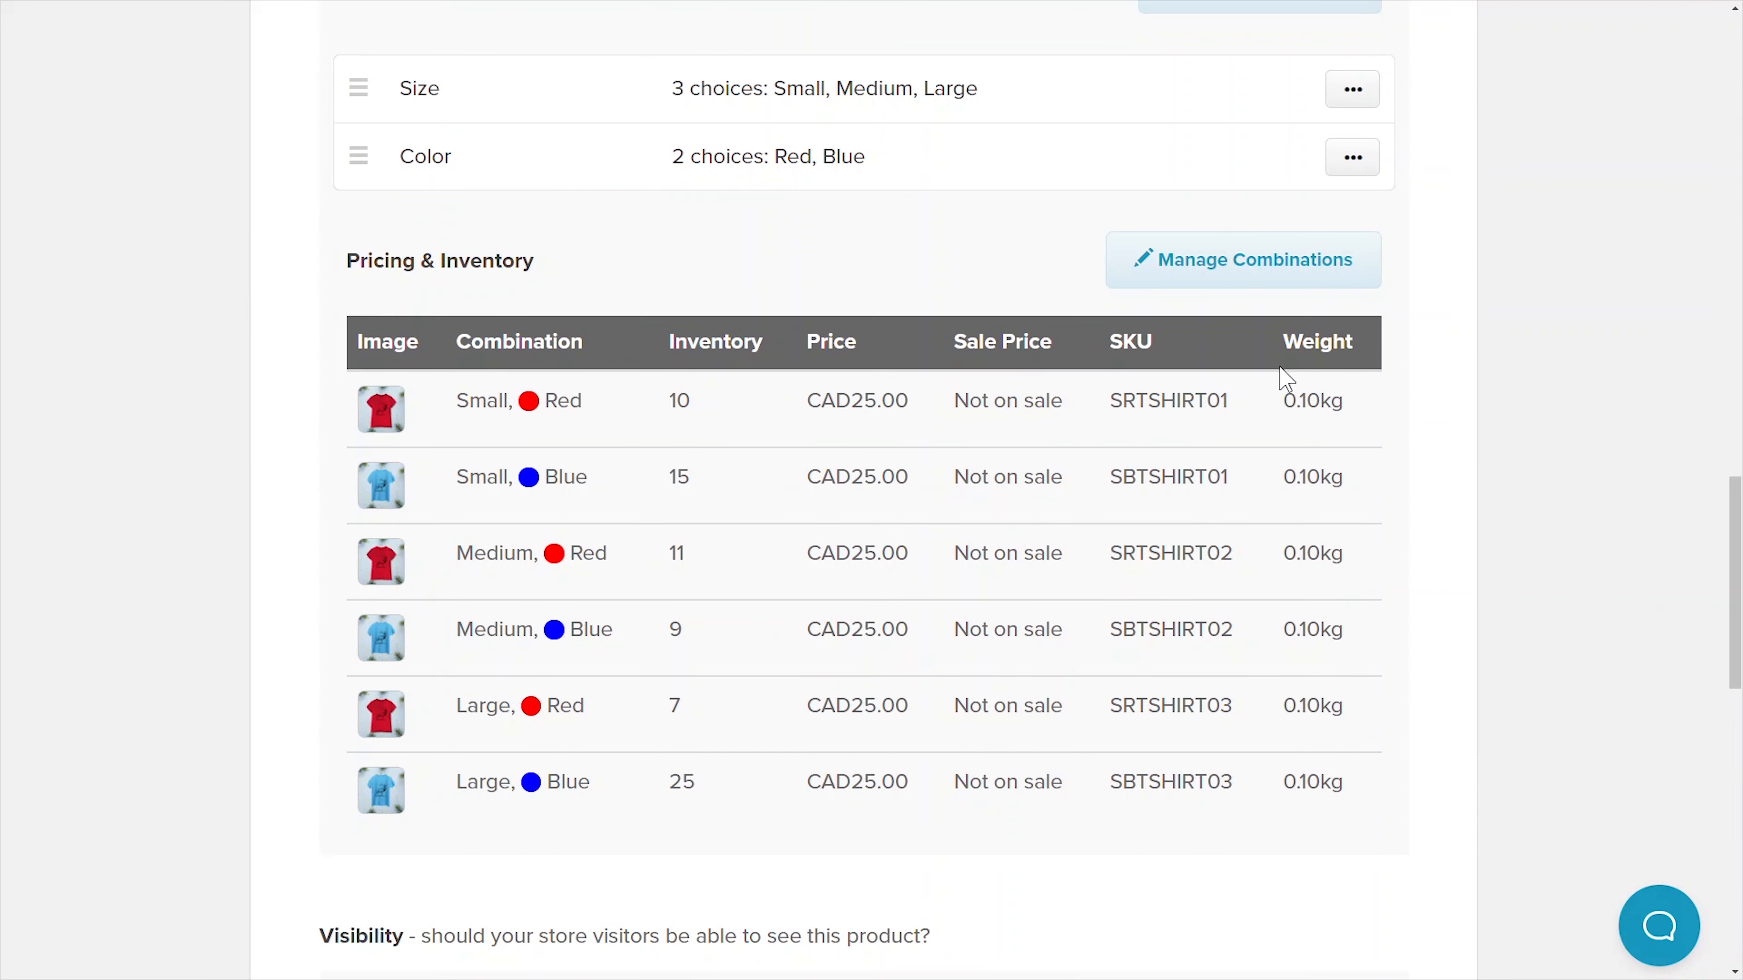
left_click(1221, 271)
left_click(494, 349)
double_click(495, 349)
type("9")
double_click(495, 462)
type("12")
key("Tab")
type("10")
left_click(1478, 749)
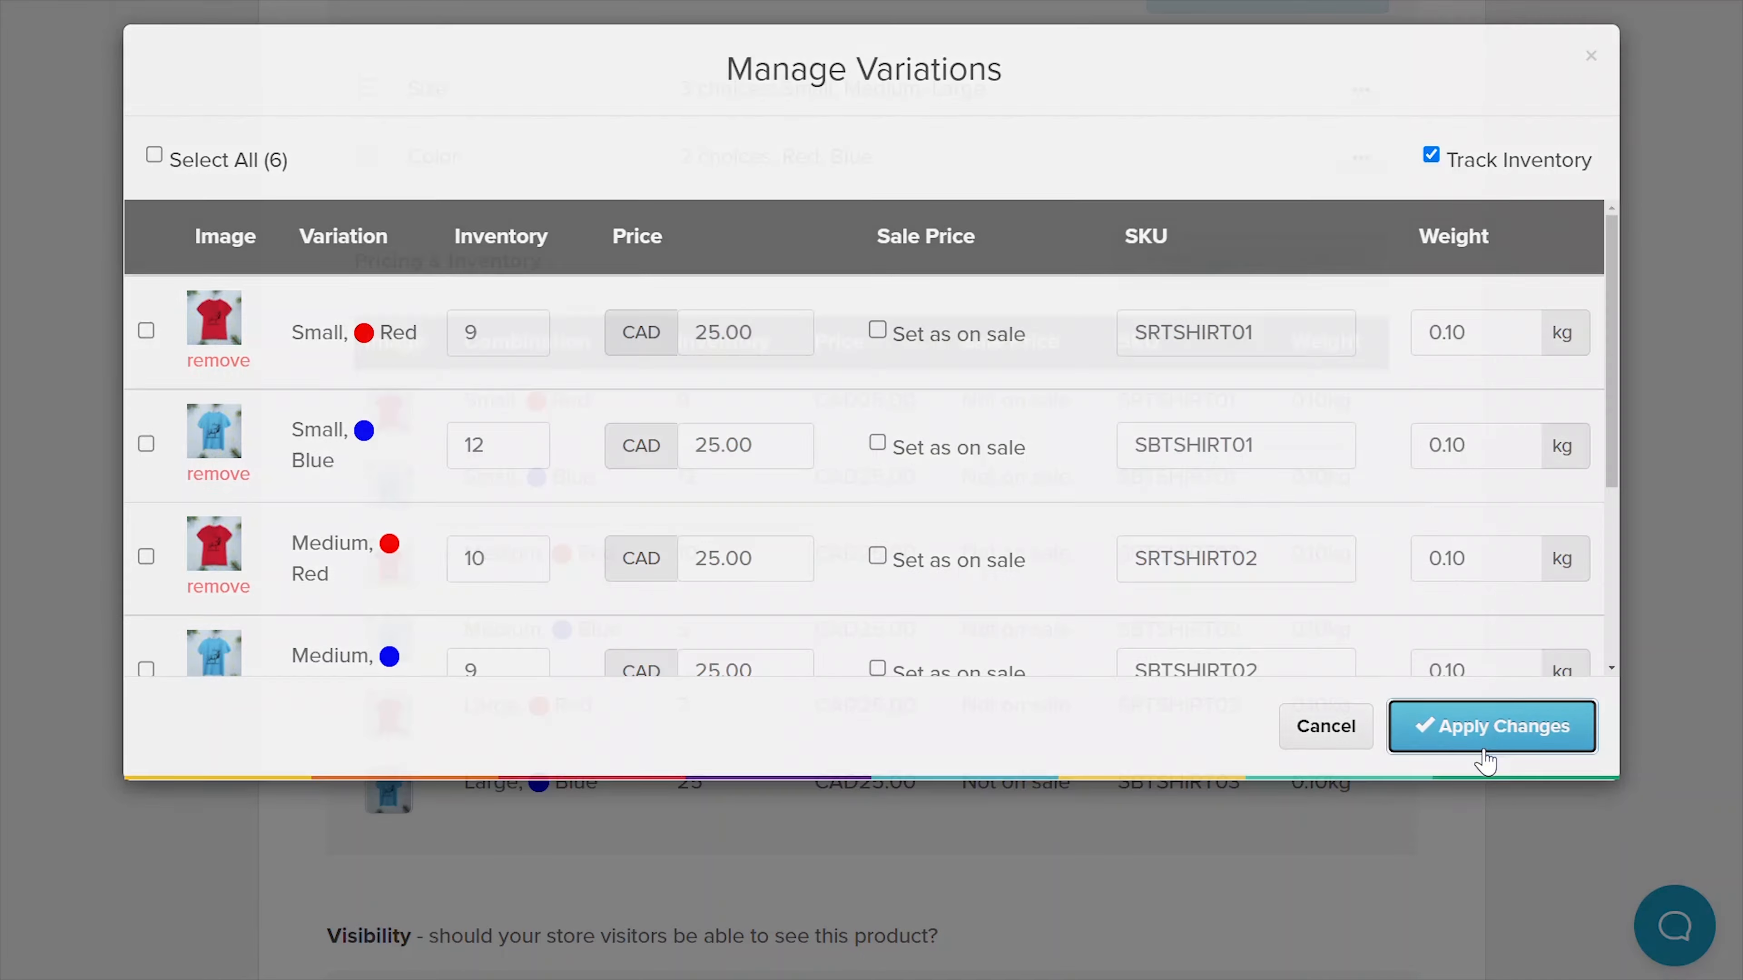
scroll(1098, 761, "down", 10)
left_click(820, 781)
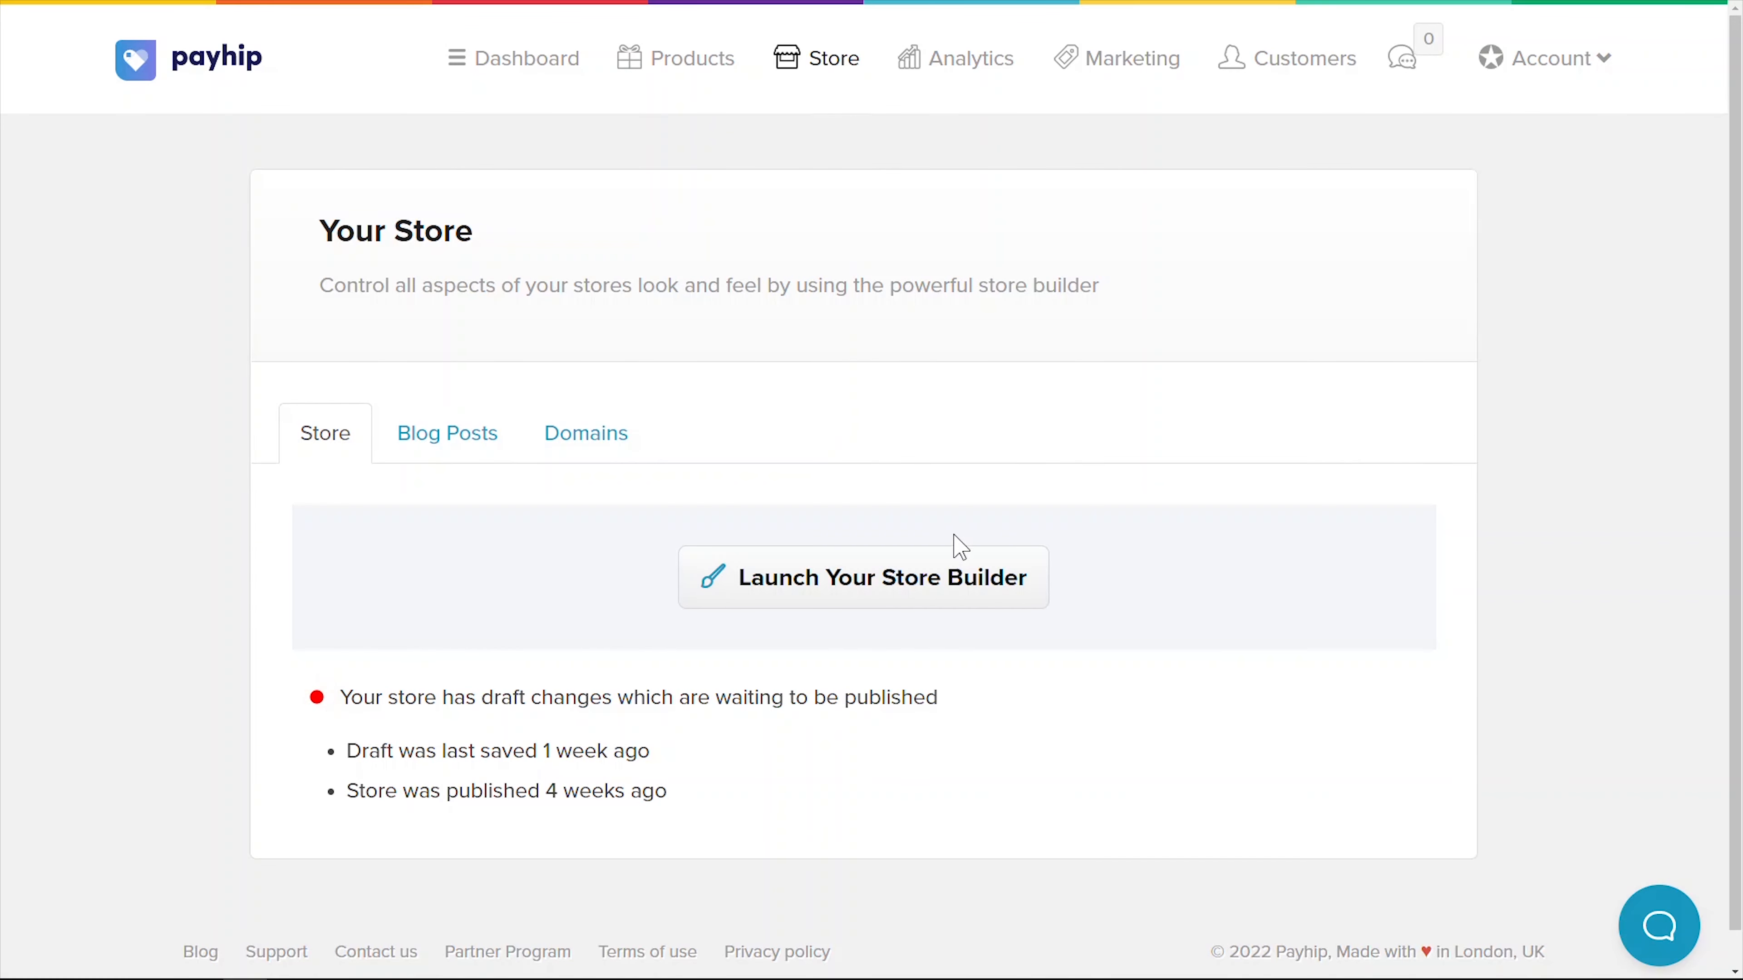
- In the store builder, preview the Gallery, Slideshow, List, Image, Text and Video section layouts
left_click(934, 591)
left_click(230, 793)
scroll(622, 357, "down", 1)
left_click(305, 309)
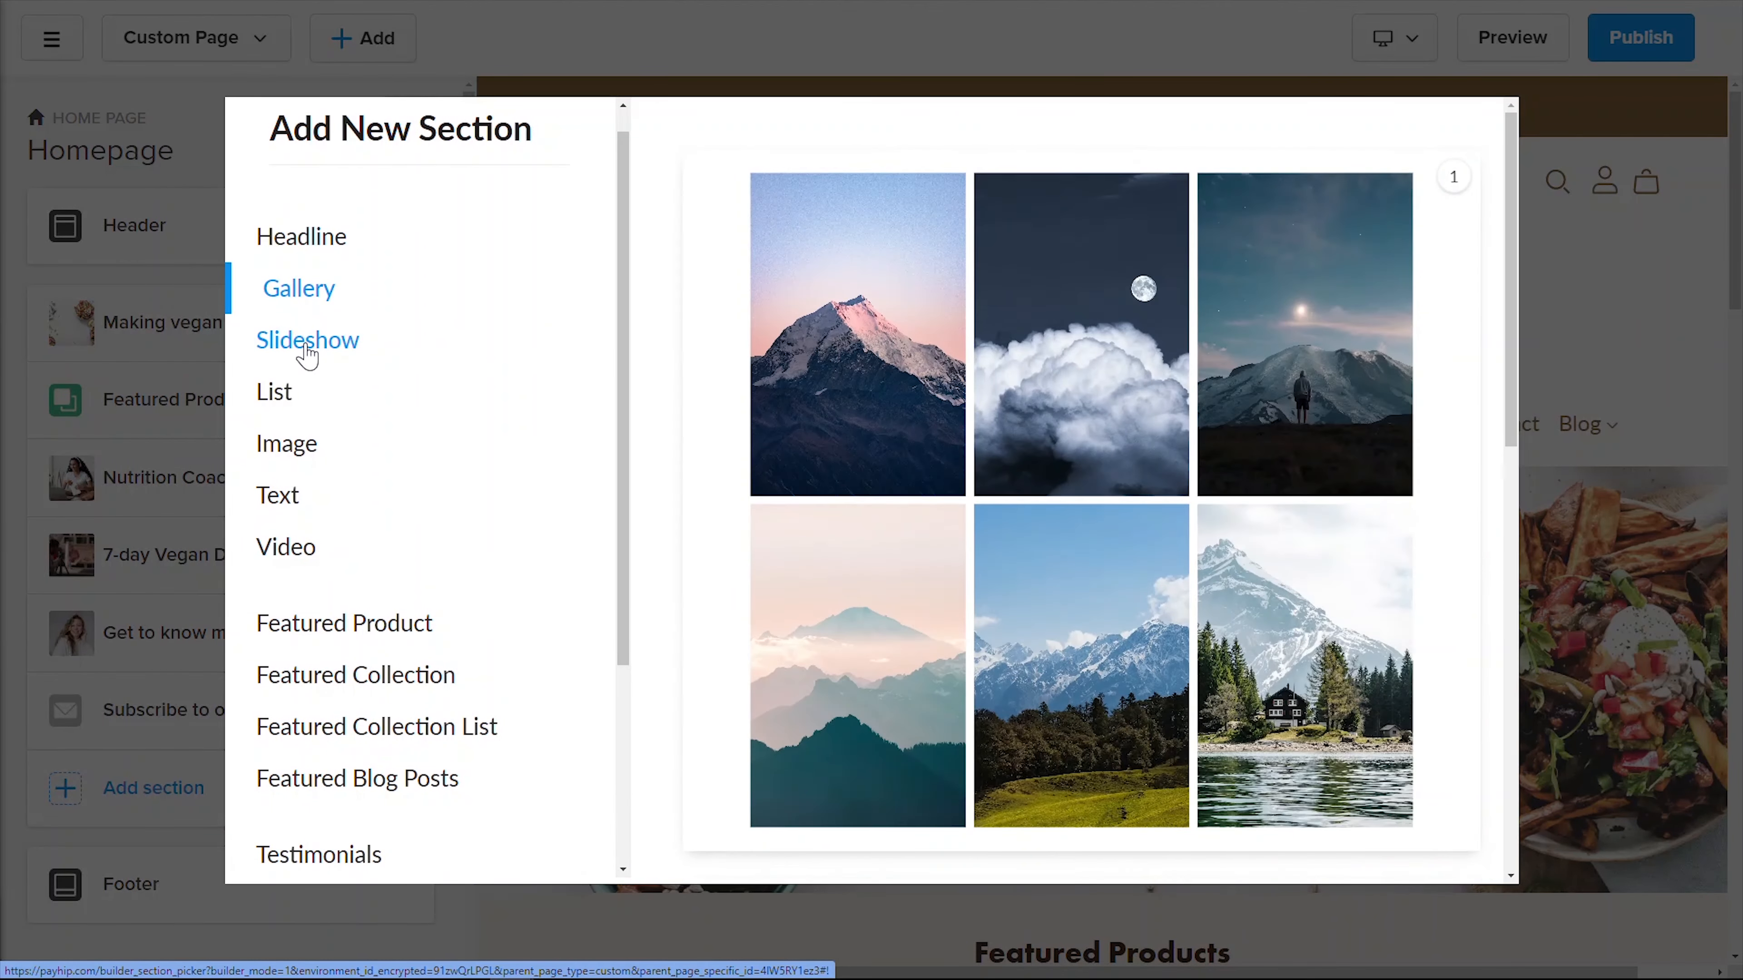
left_click(260, 349)
left_click(281, 395)
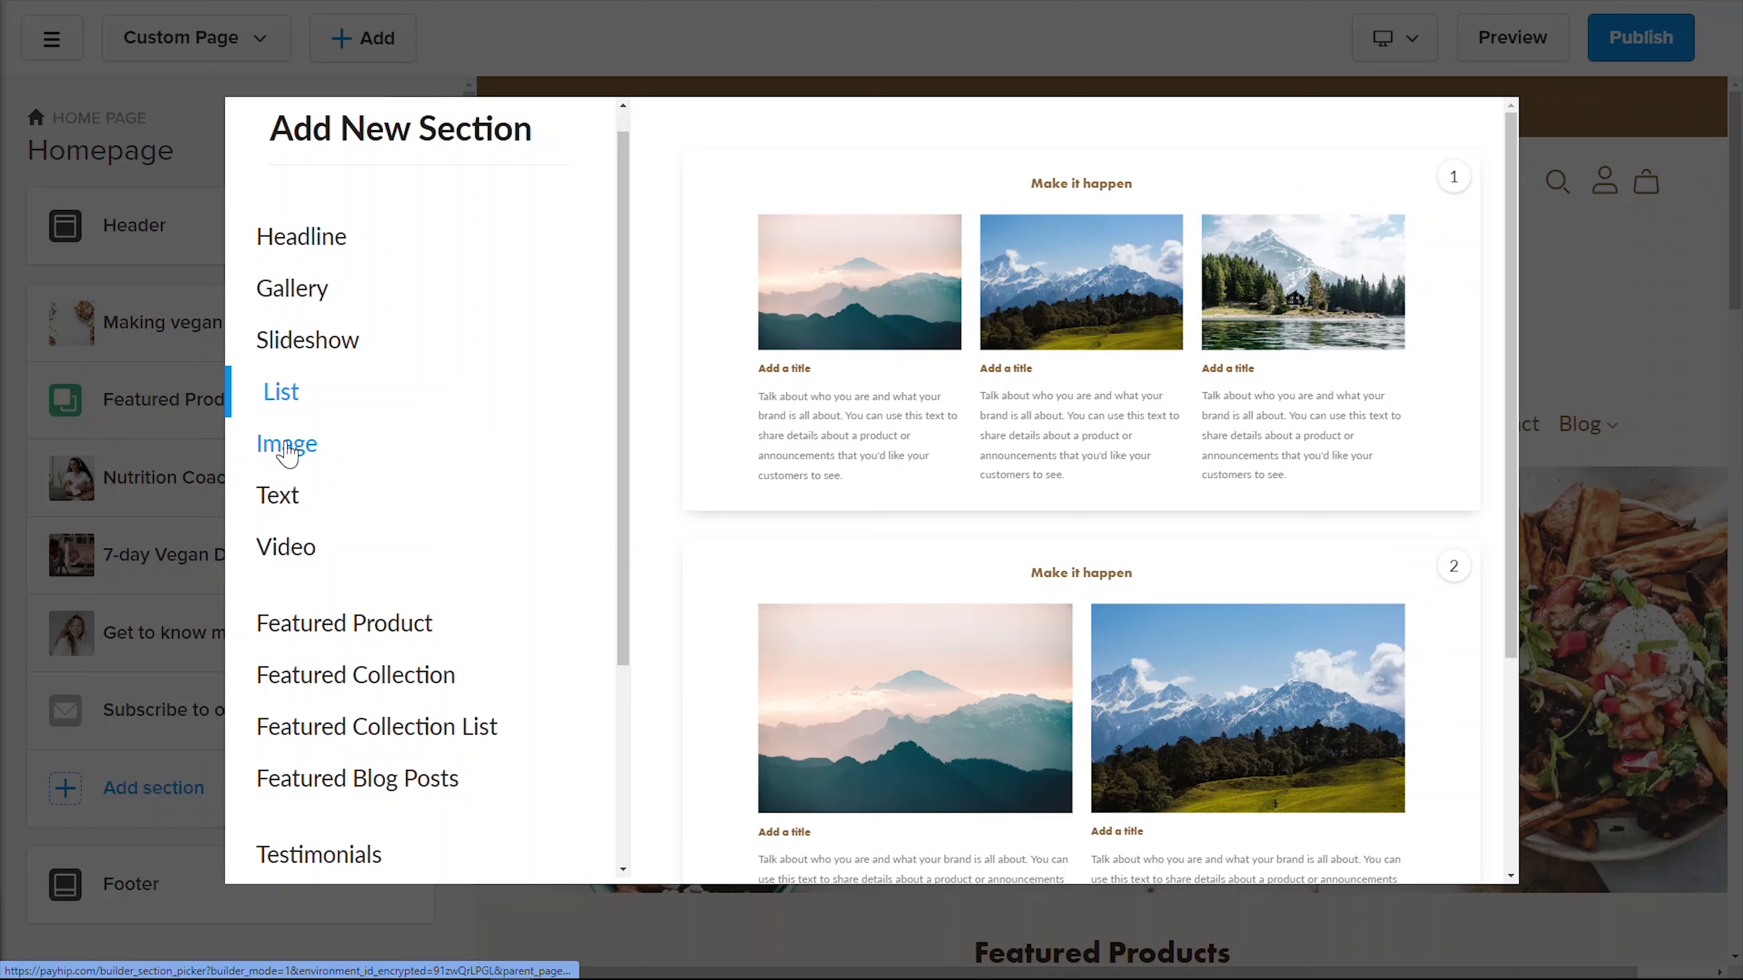
left_click(292, 447)
left_click(282, 500)
left_click(293, 553)
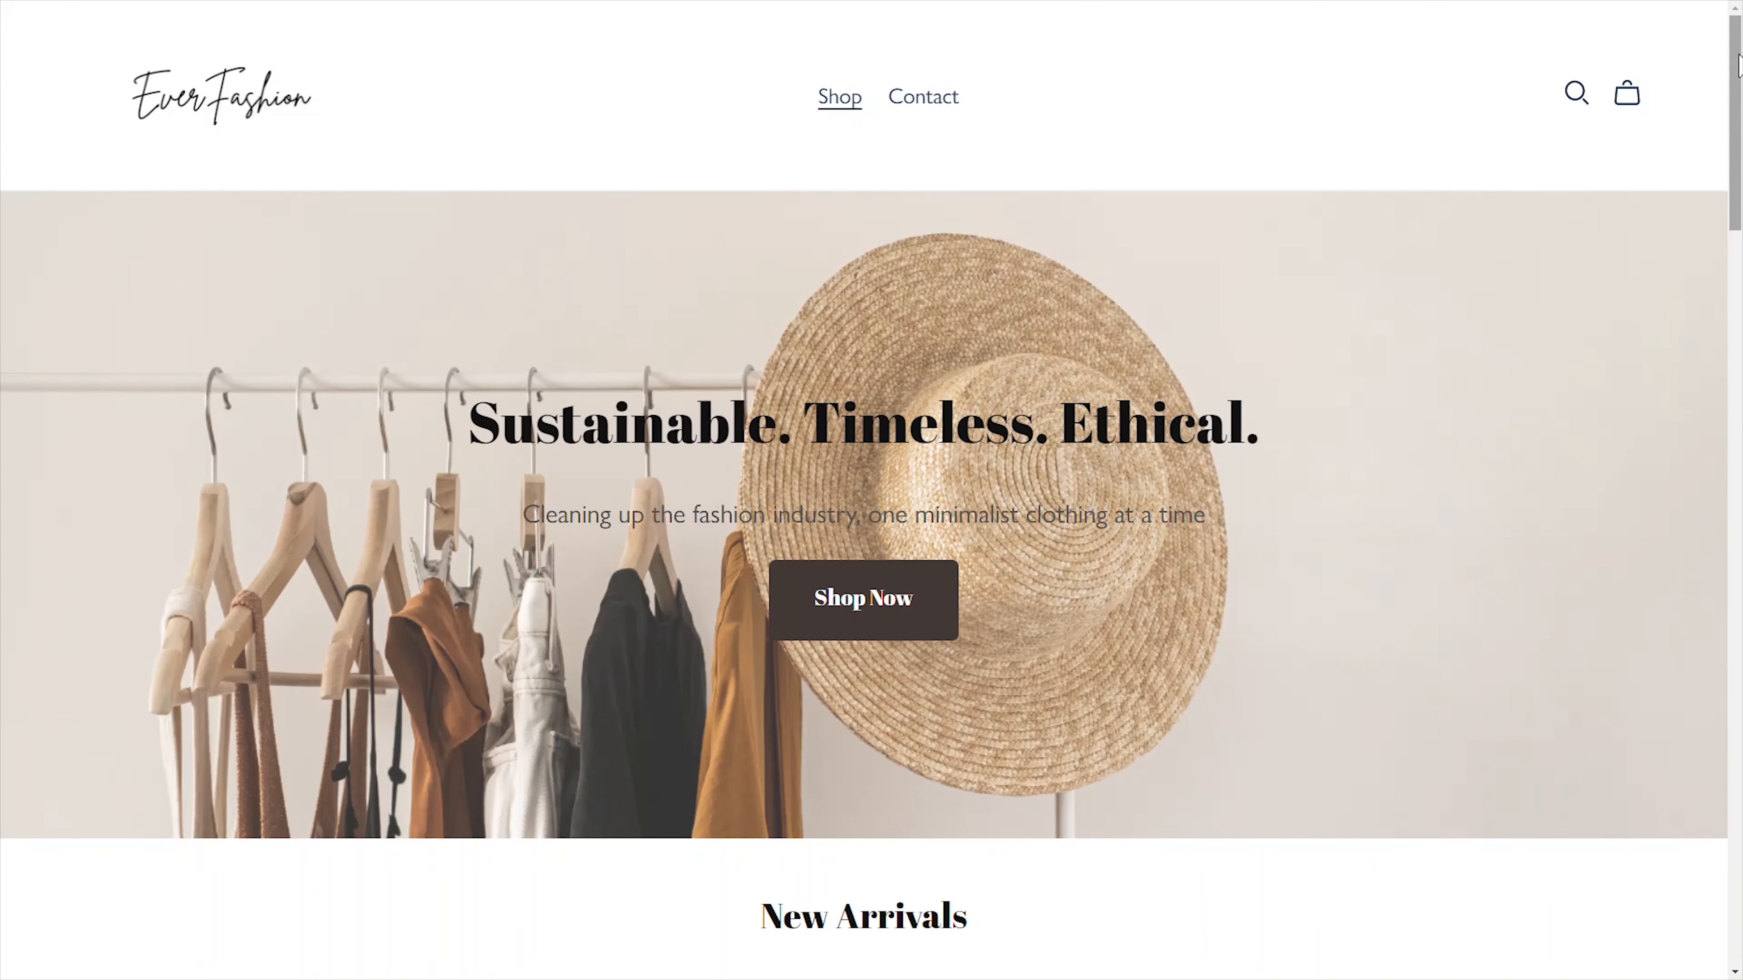
scroll(871, 481, "down", 2)
left_click_drag(1739, 103, 1739, 796)
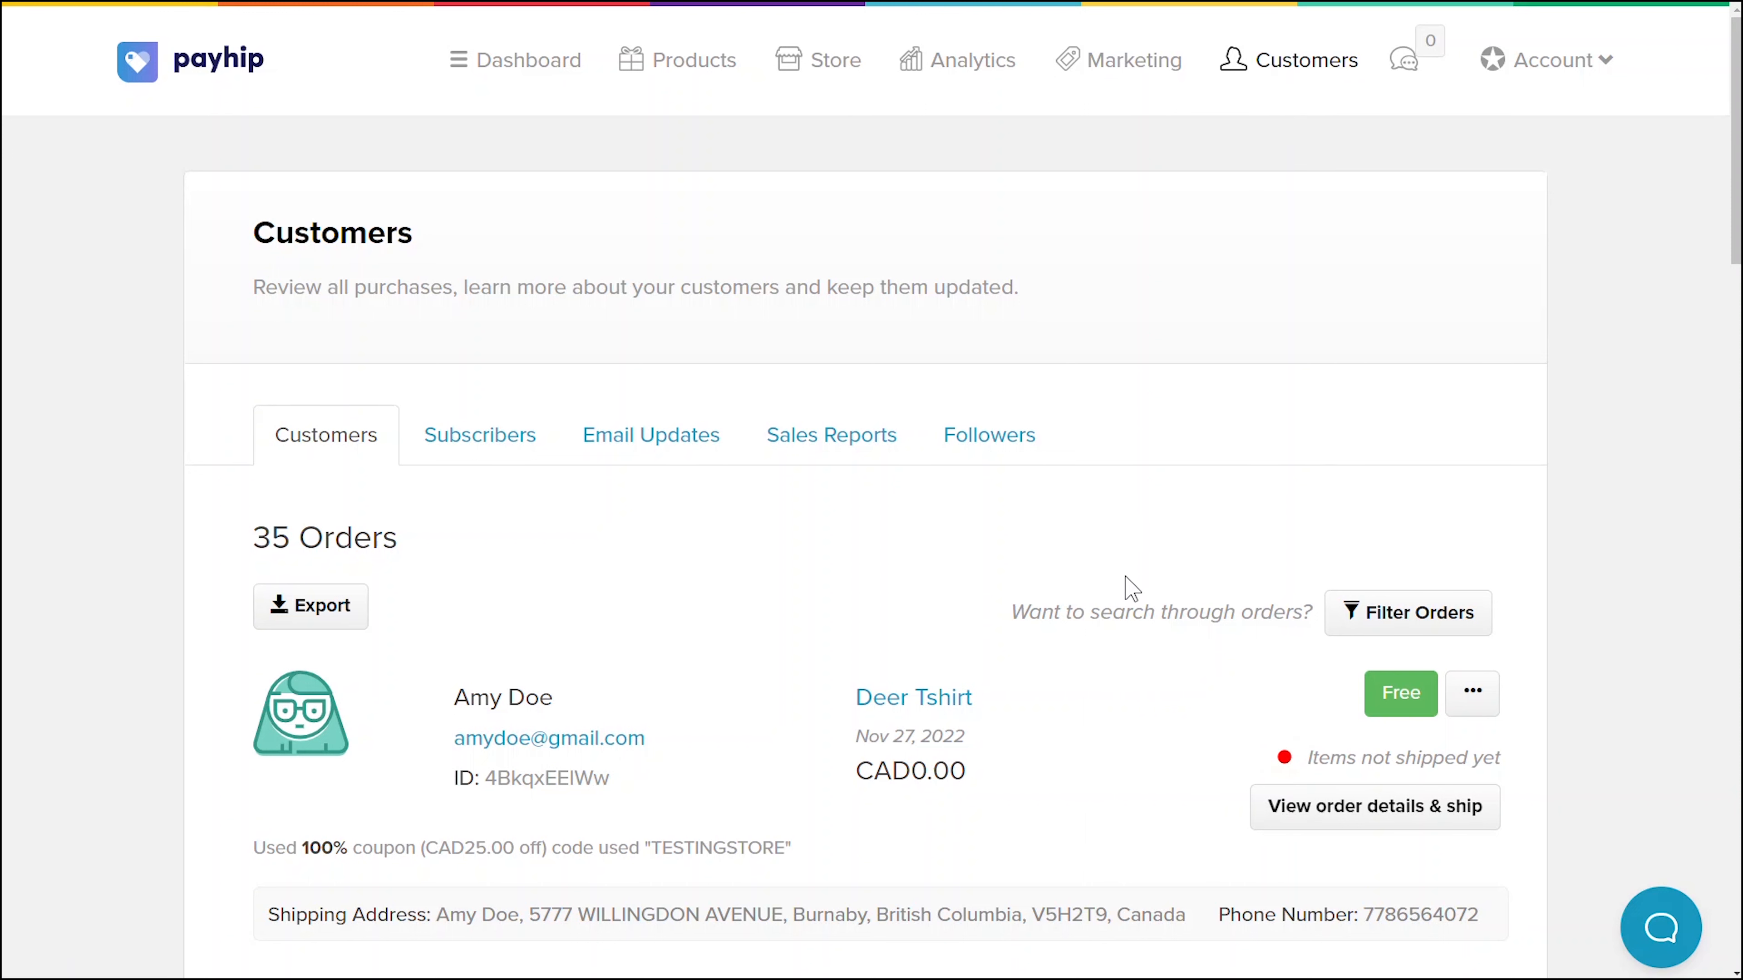
- Start shipping the Deer Tshirt order with the suggested tracking number and USPS as carrier
left_click(1376, 817)
scroll(1280, 478, "down", 5)
scroll(1325, 549, "up", 5)
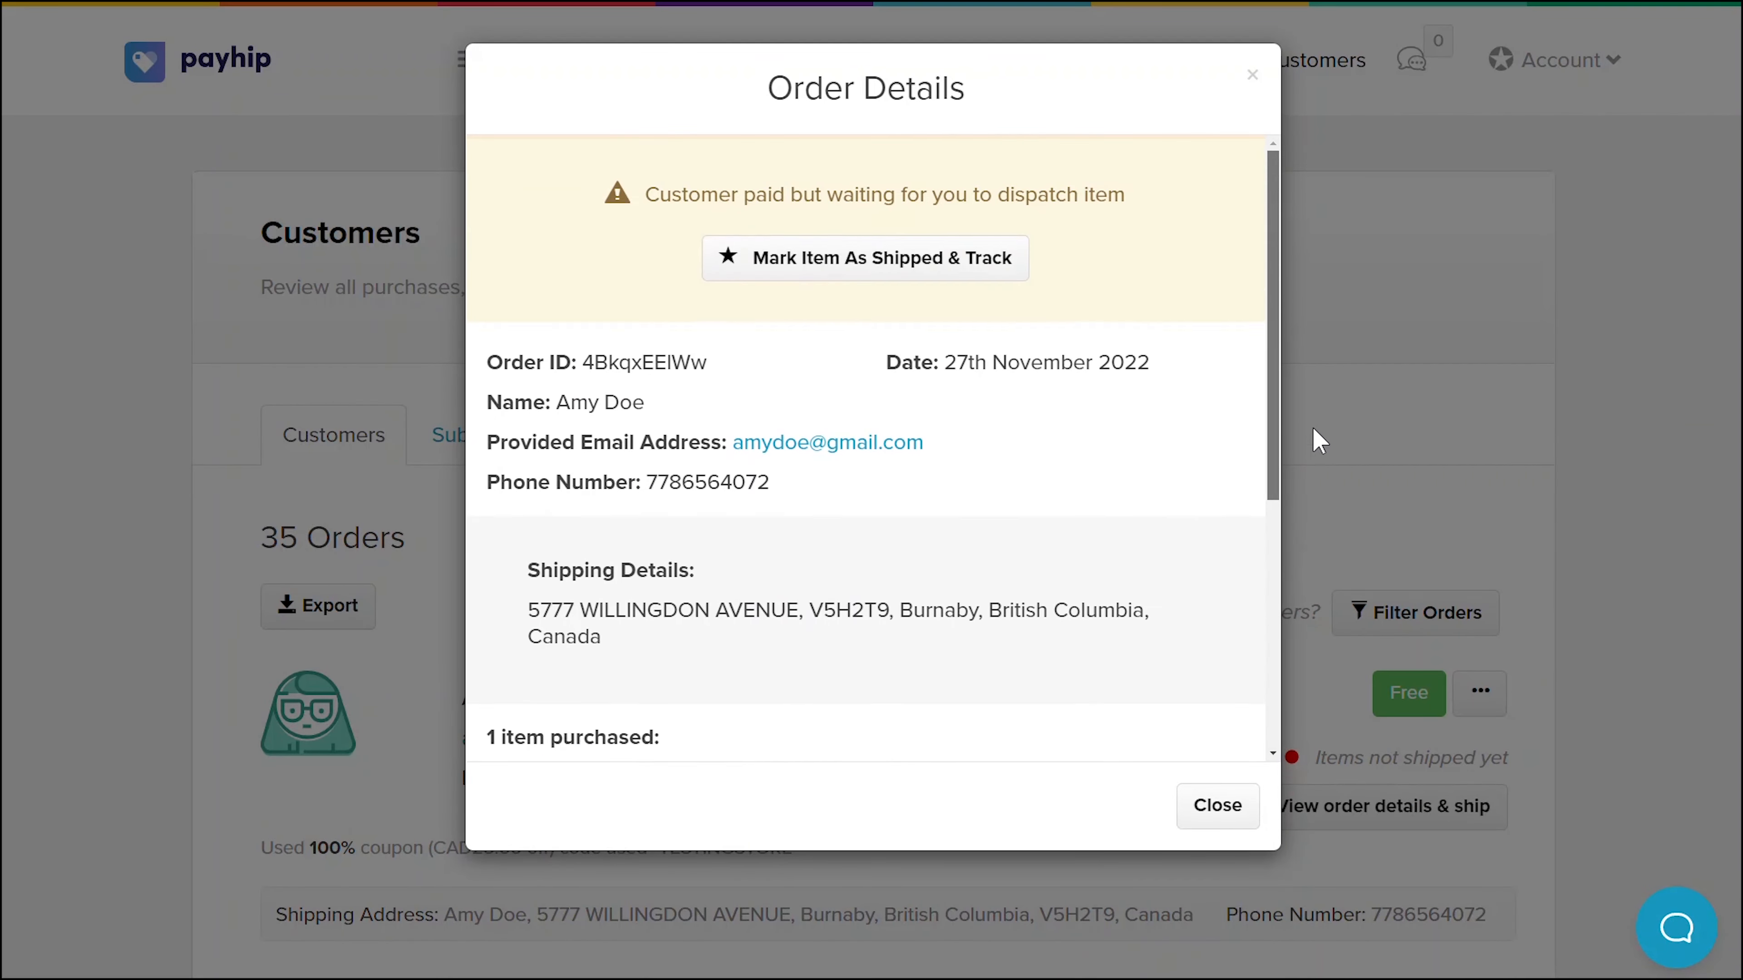
left_click(852, 259)
left_click(782, 364)
left_click(641, 427)
left_click(1063, 367)
left_click(918, 506)
left_click(778, 475)
type("www.usps.com/tracking/")
type("987651687as3d1asd")
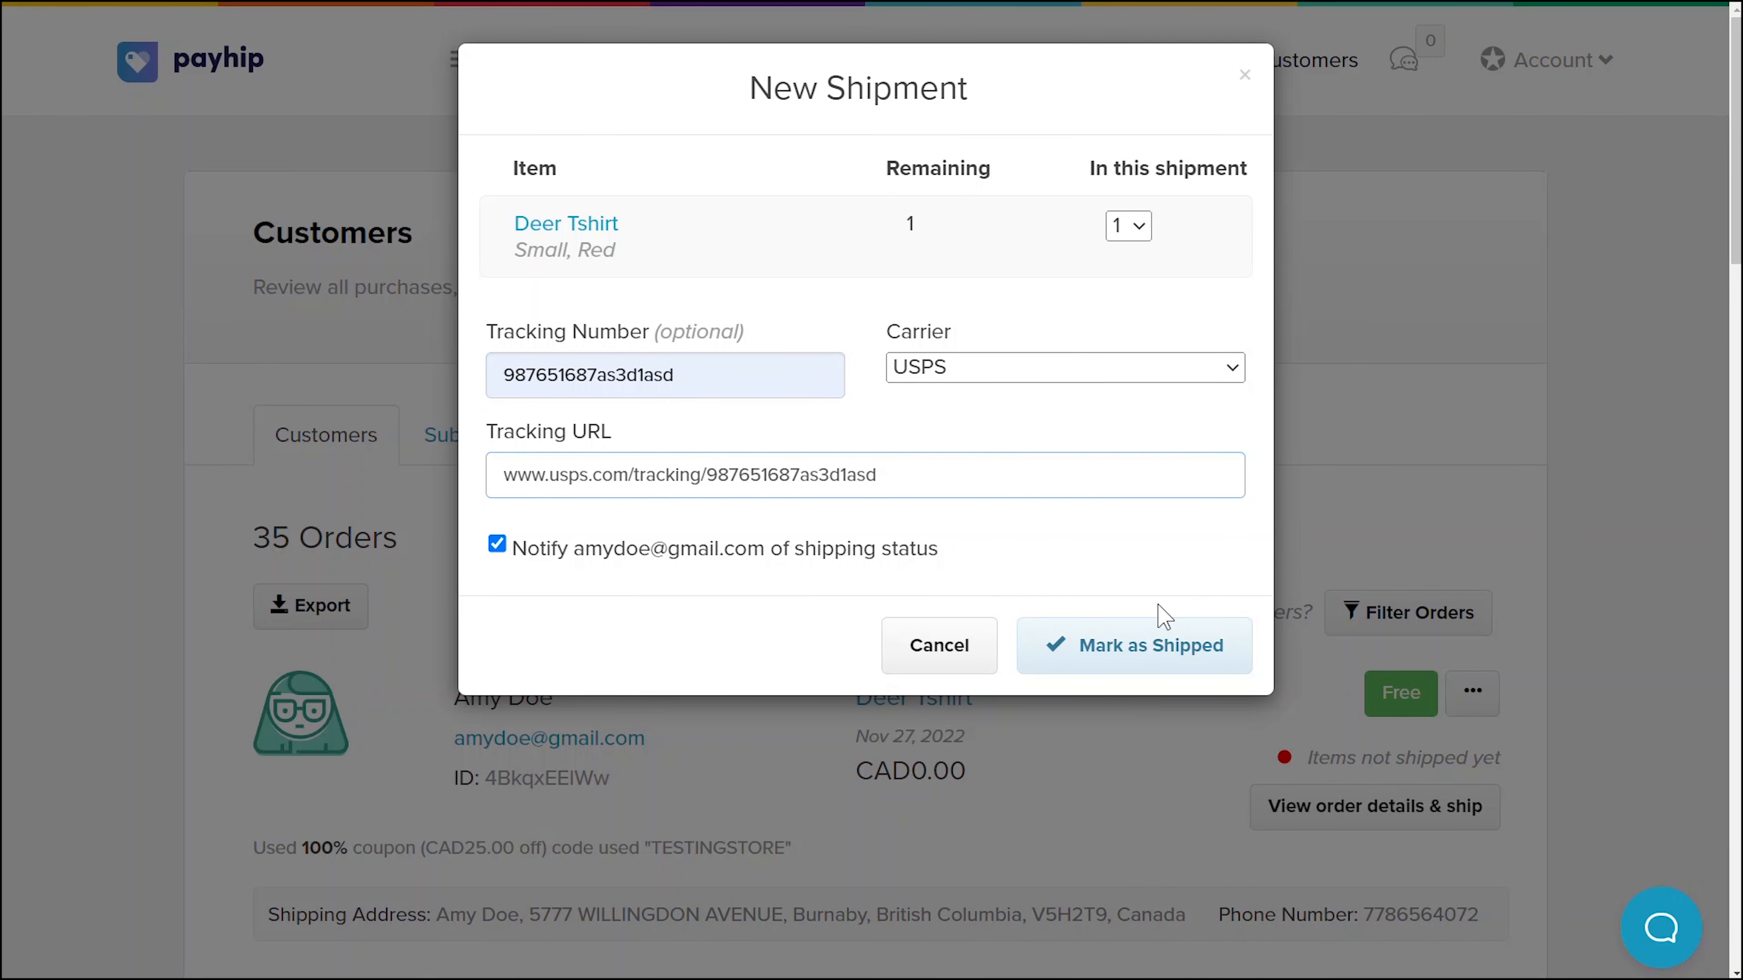
left_click(1138, 229)
left_click(1137, 231)
left_click(1192, 646)
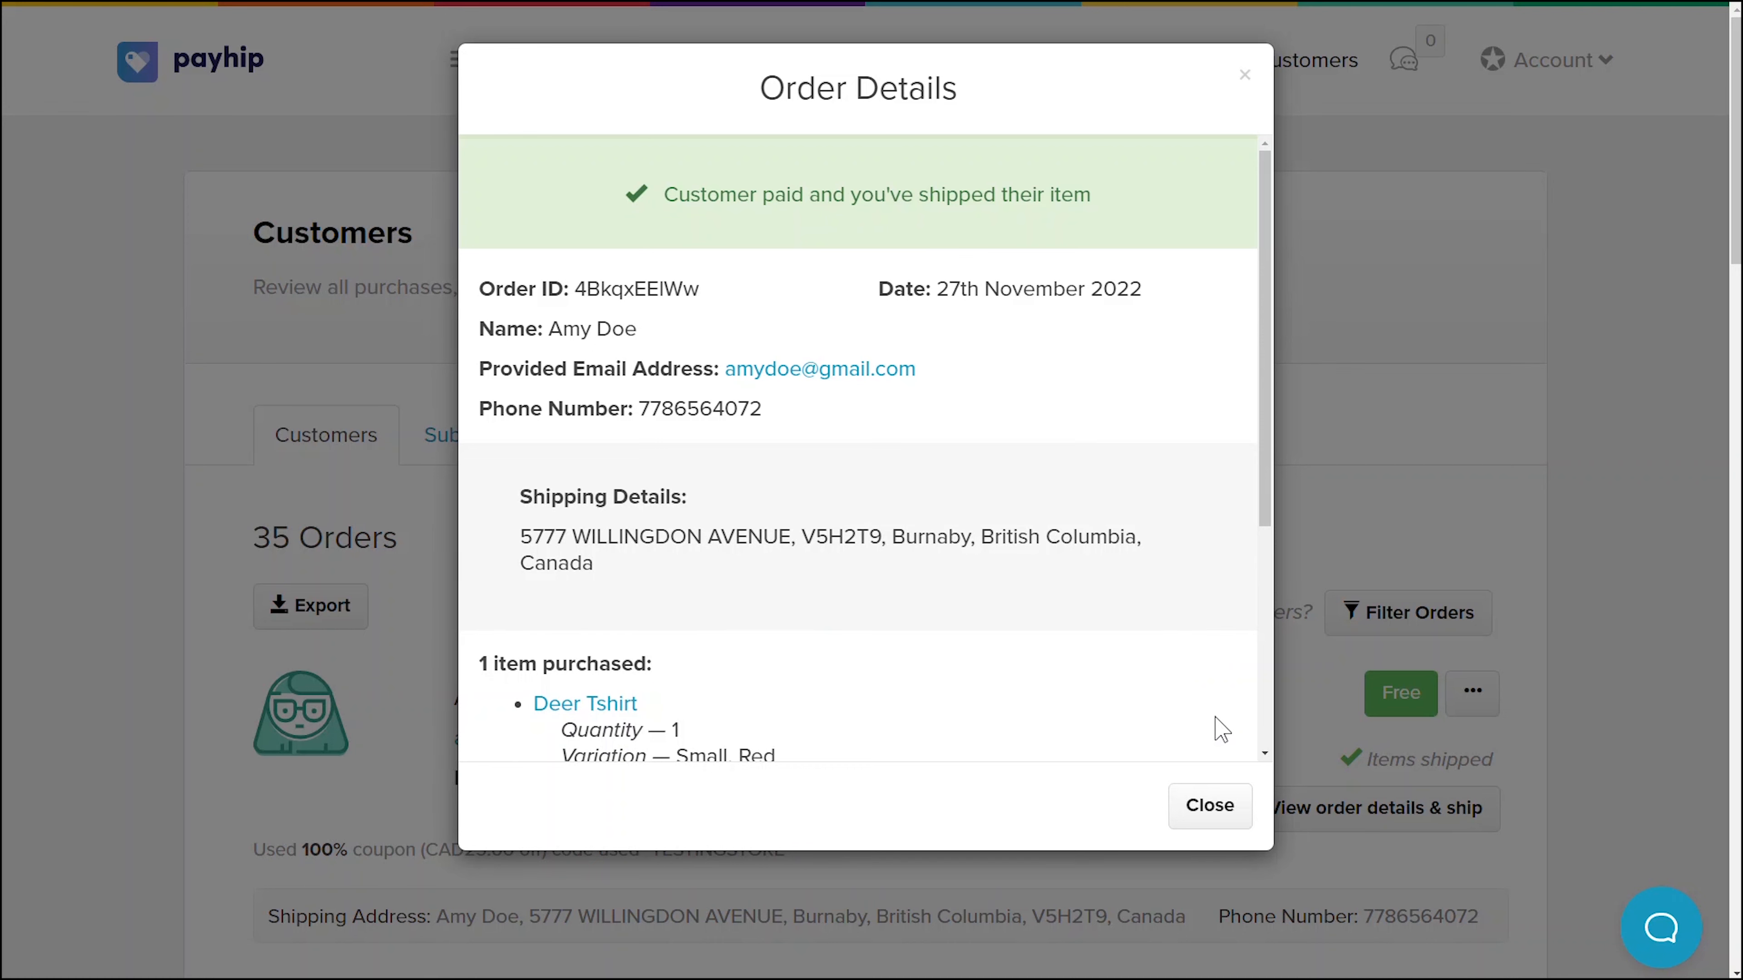
left_click(1216, 817)
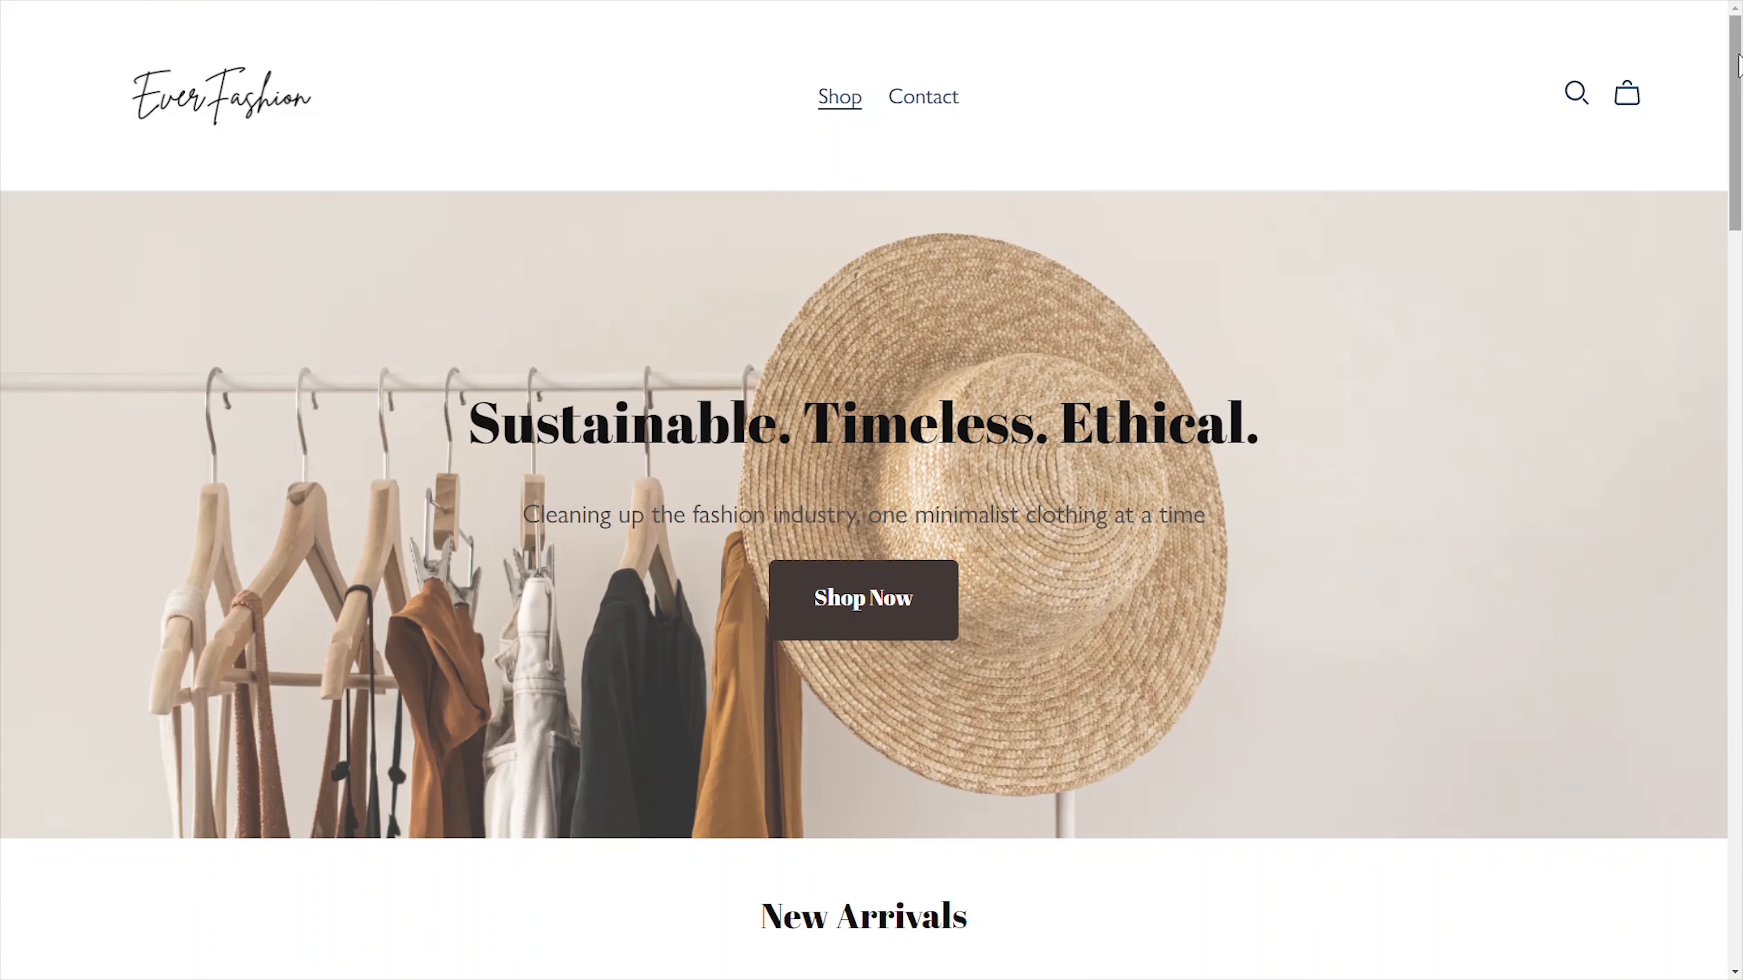
- Add a Medium, Blue Deer Tshirt to the cart from the storefront
left_click_drag(1738, 65, 1739, 319)
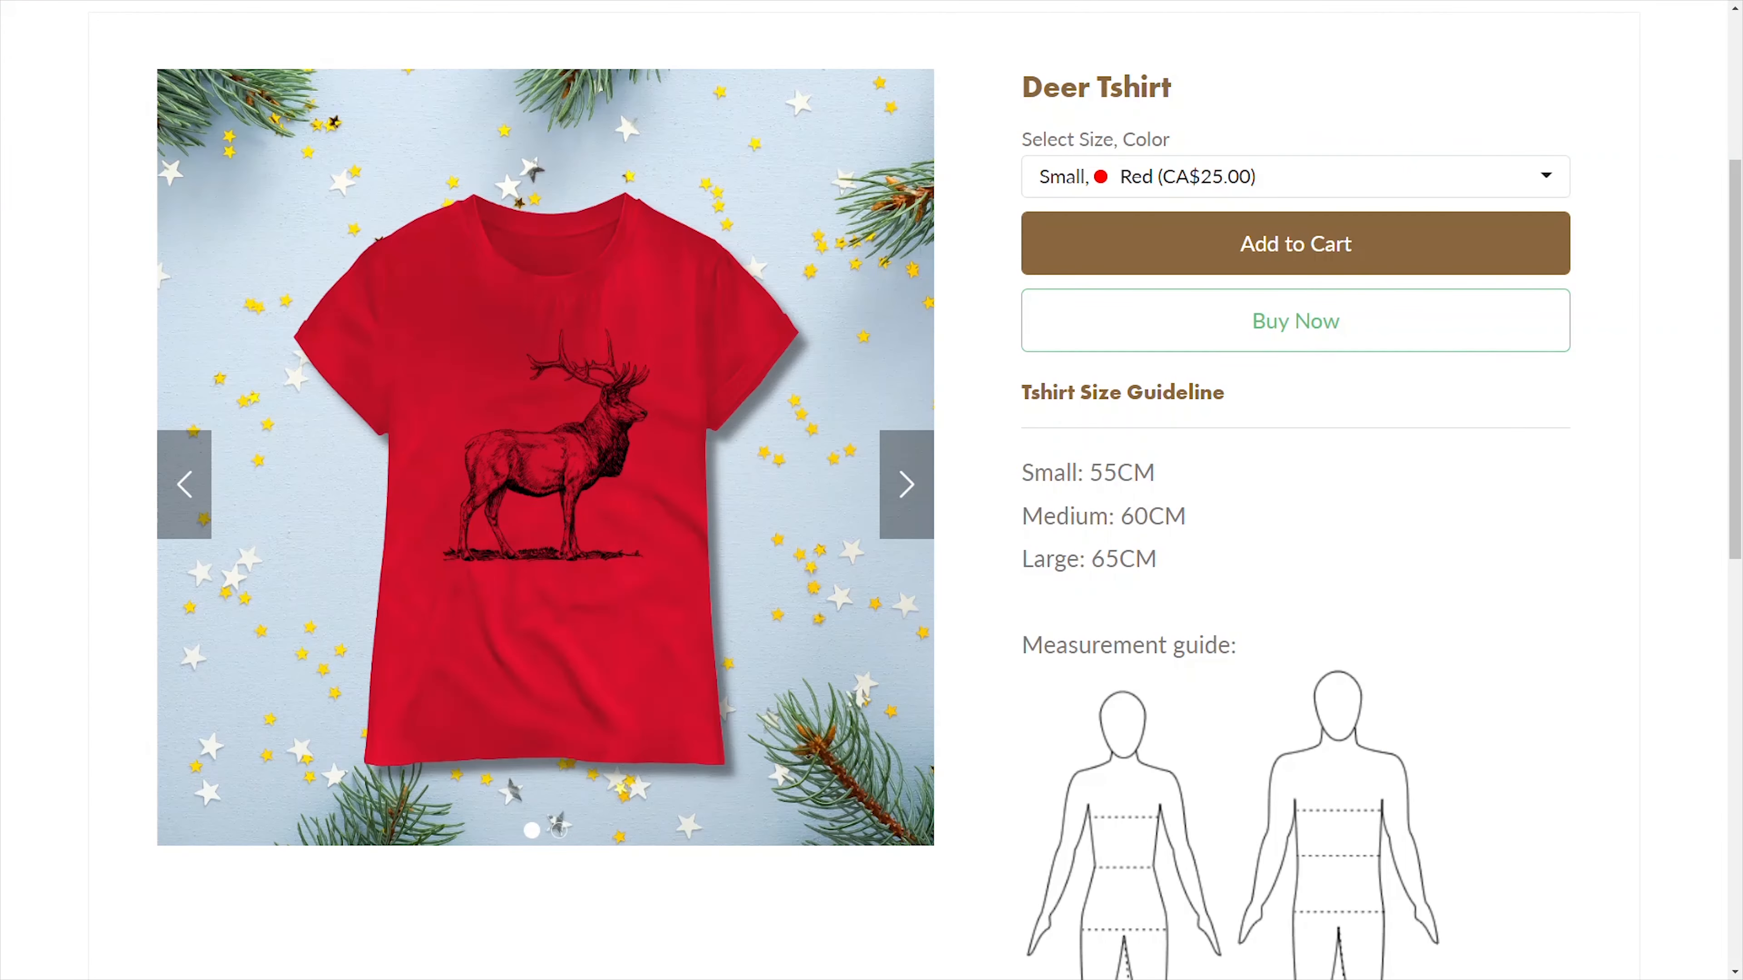
left_click(1295, 243)
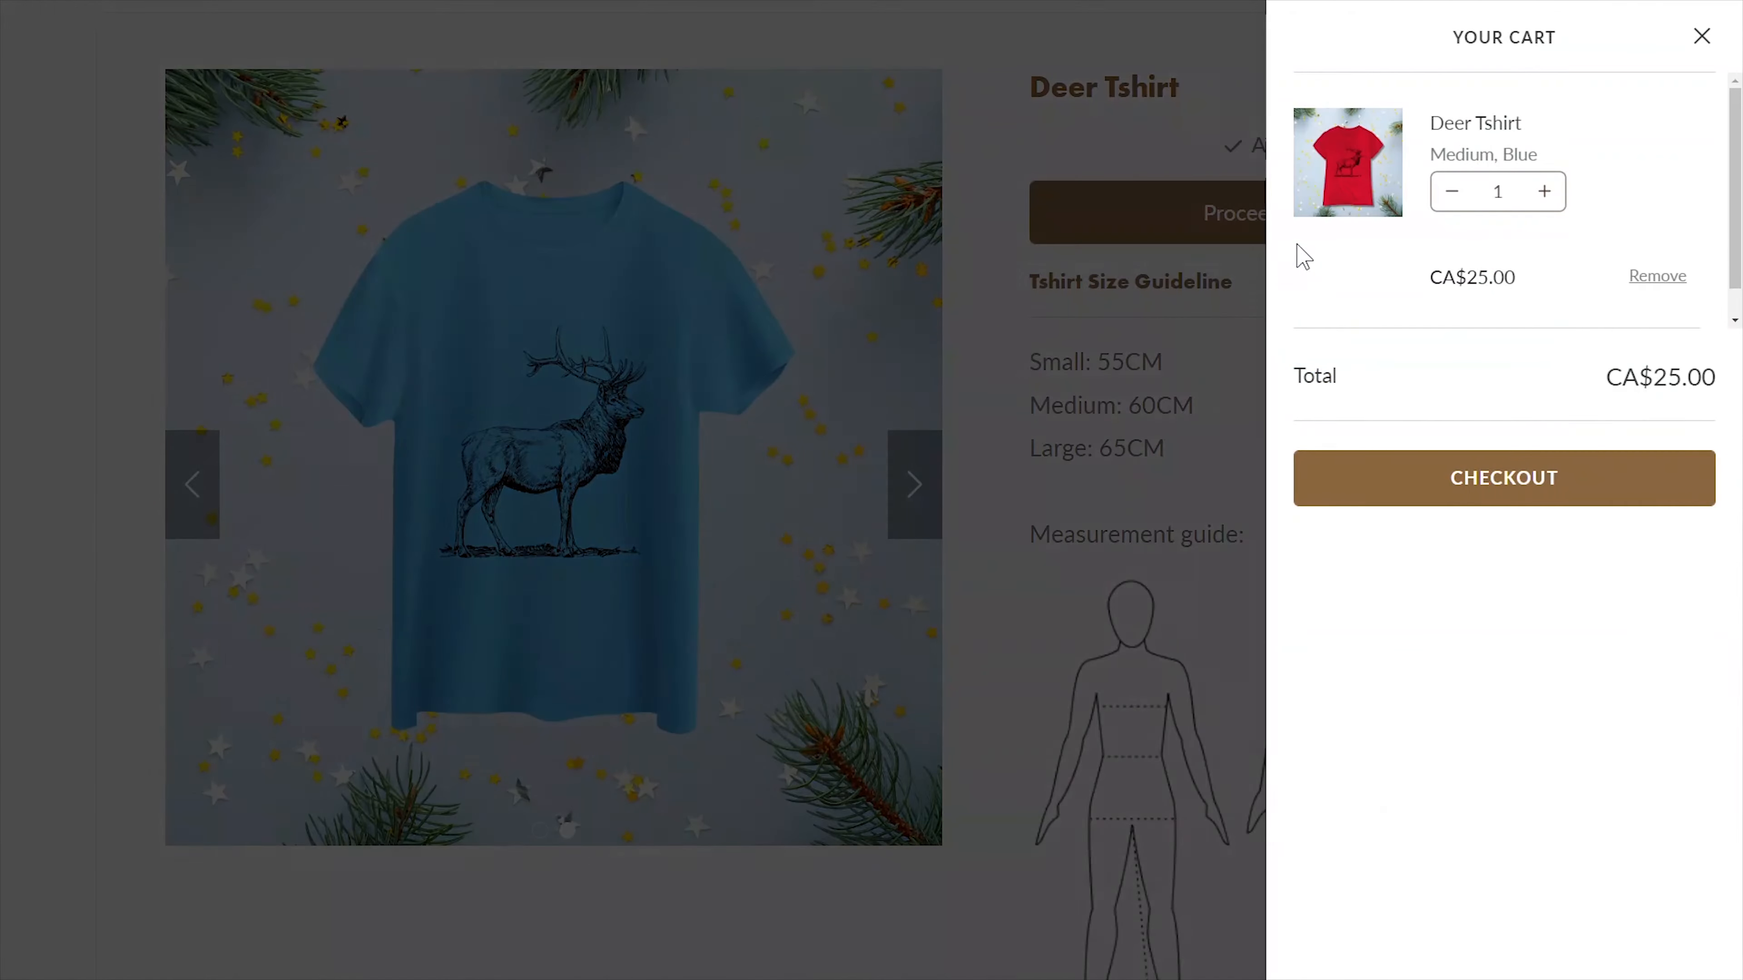
left_click(1690, 50)
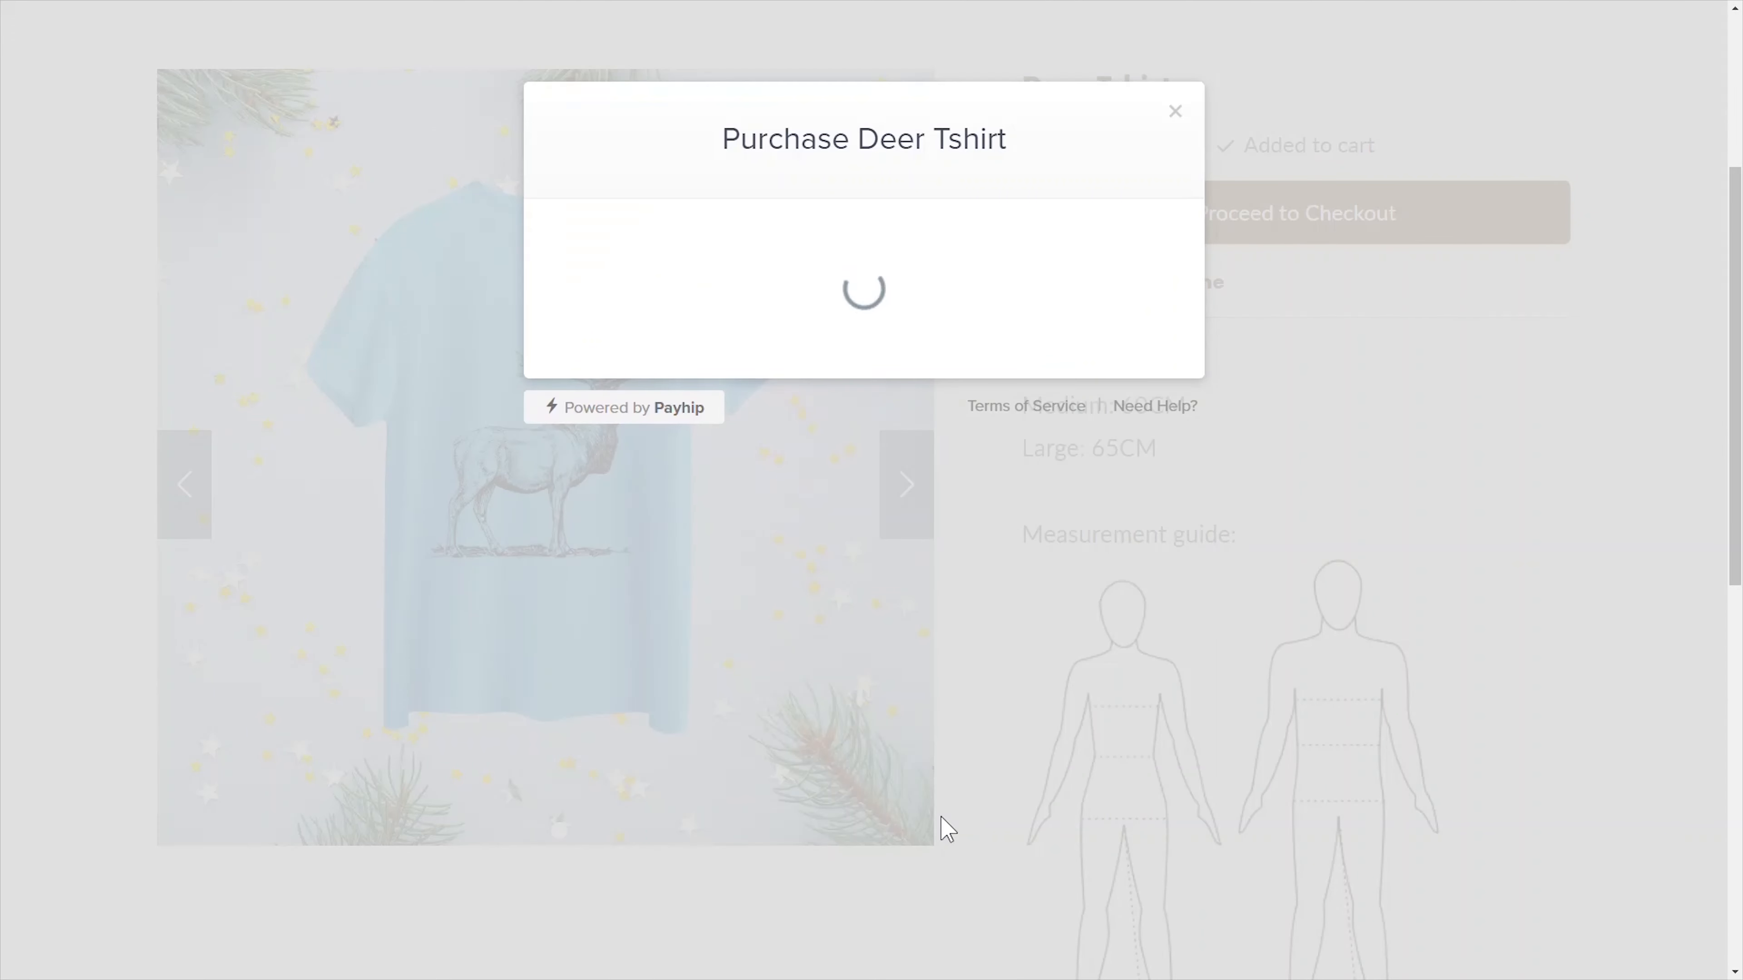
- Check out by card, entering the buyer's e-mail, the card number and 02/25 expiry
type("janedoe@gmail.com")
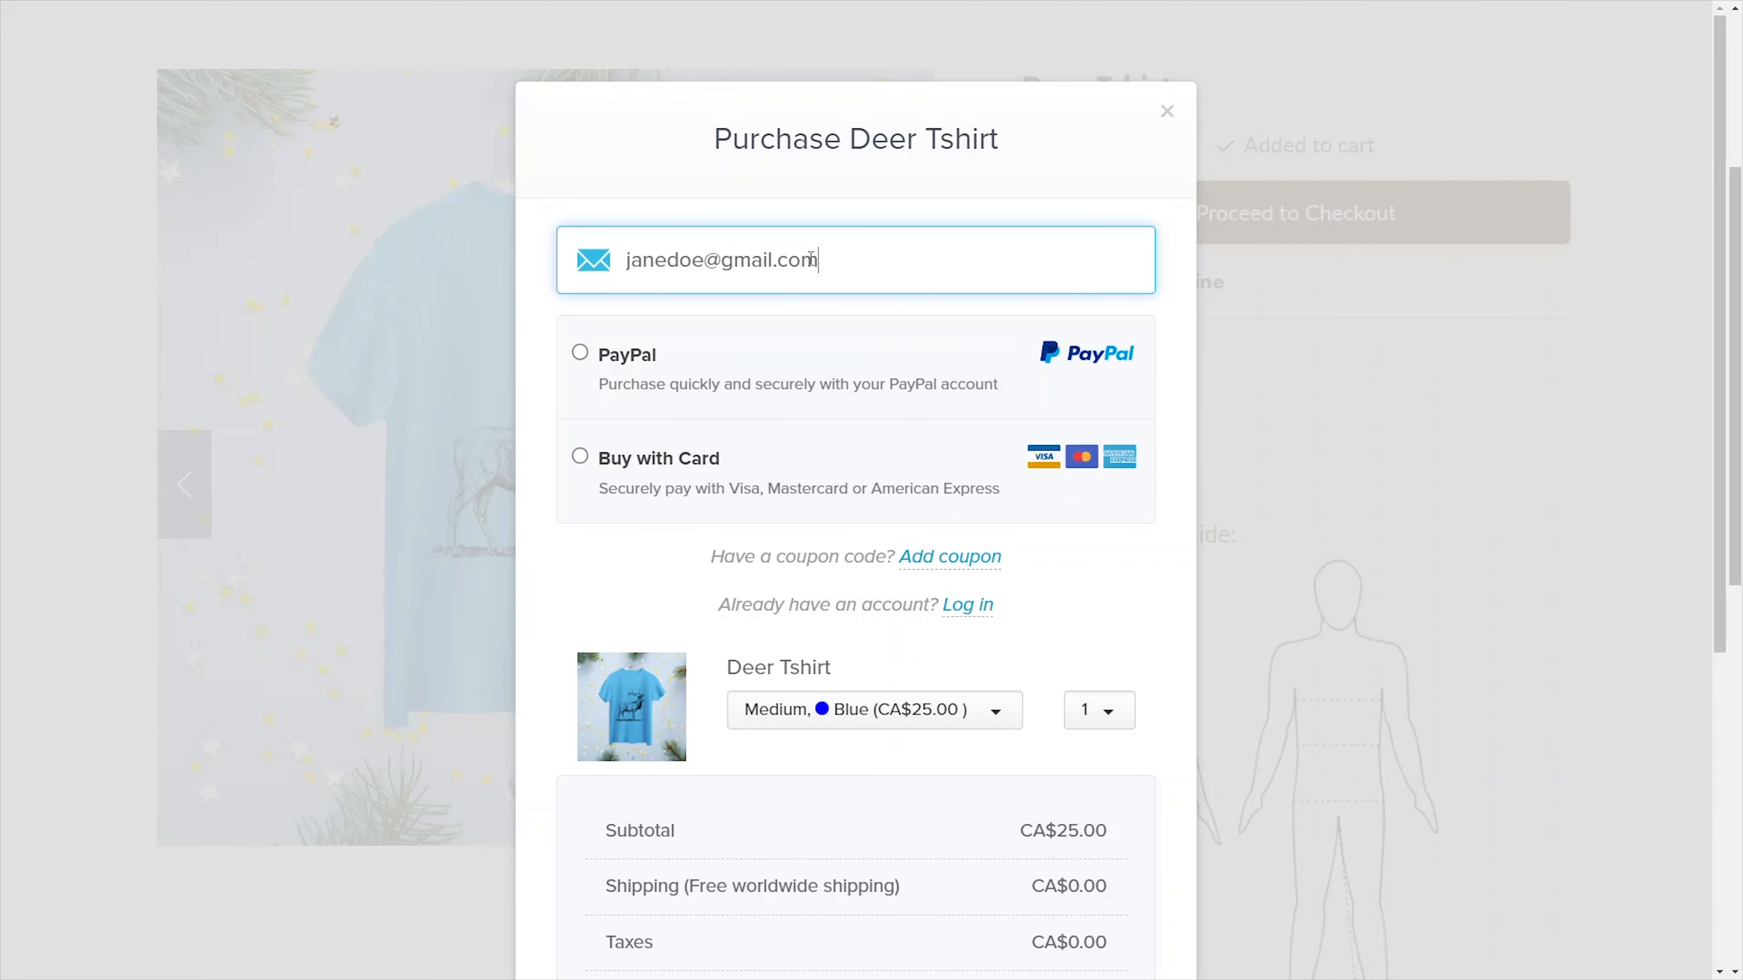
left_click(580, 455)
left_click(692, 610)
type("1234 5678 9874 6543")
key("Tab")
type("02")
key("Tab")
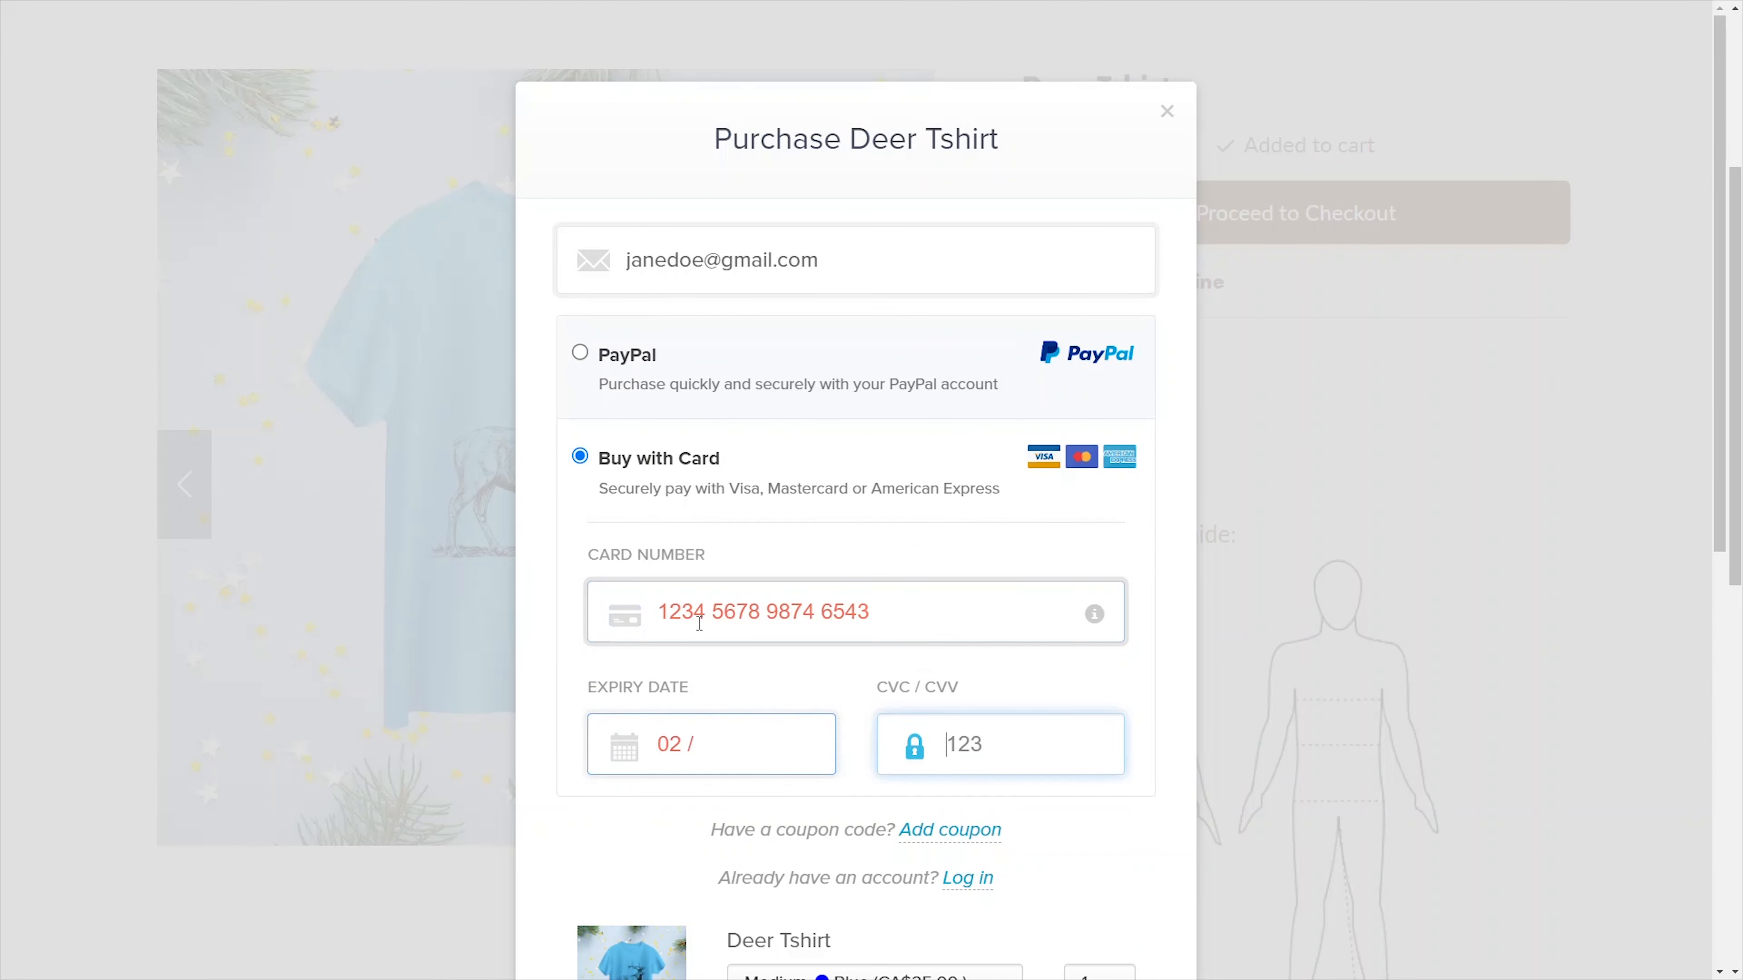
left_click(754, 744)
type("25")
scroll(855, 549, "down", 8)
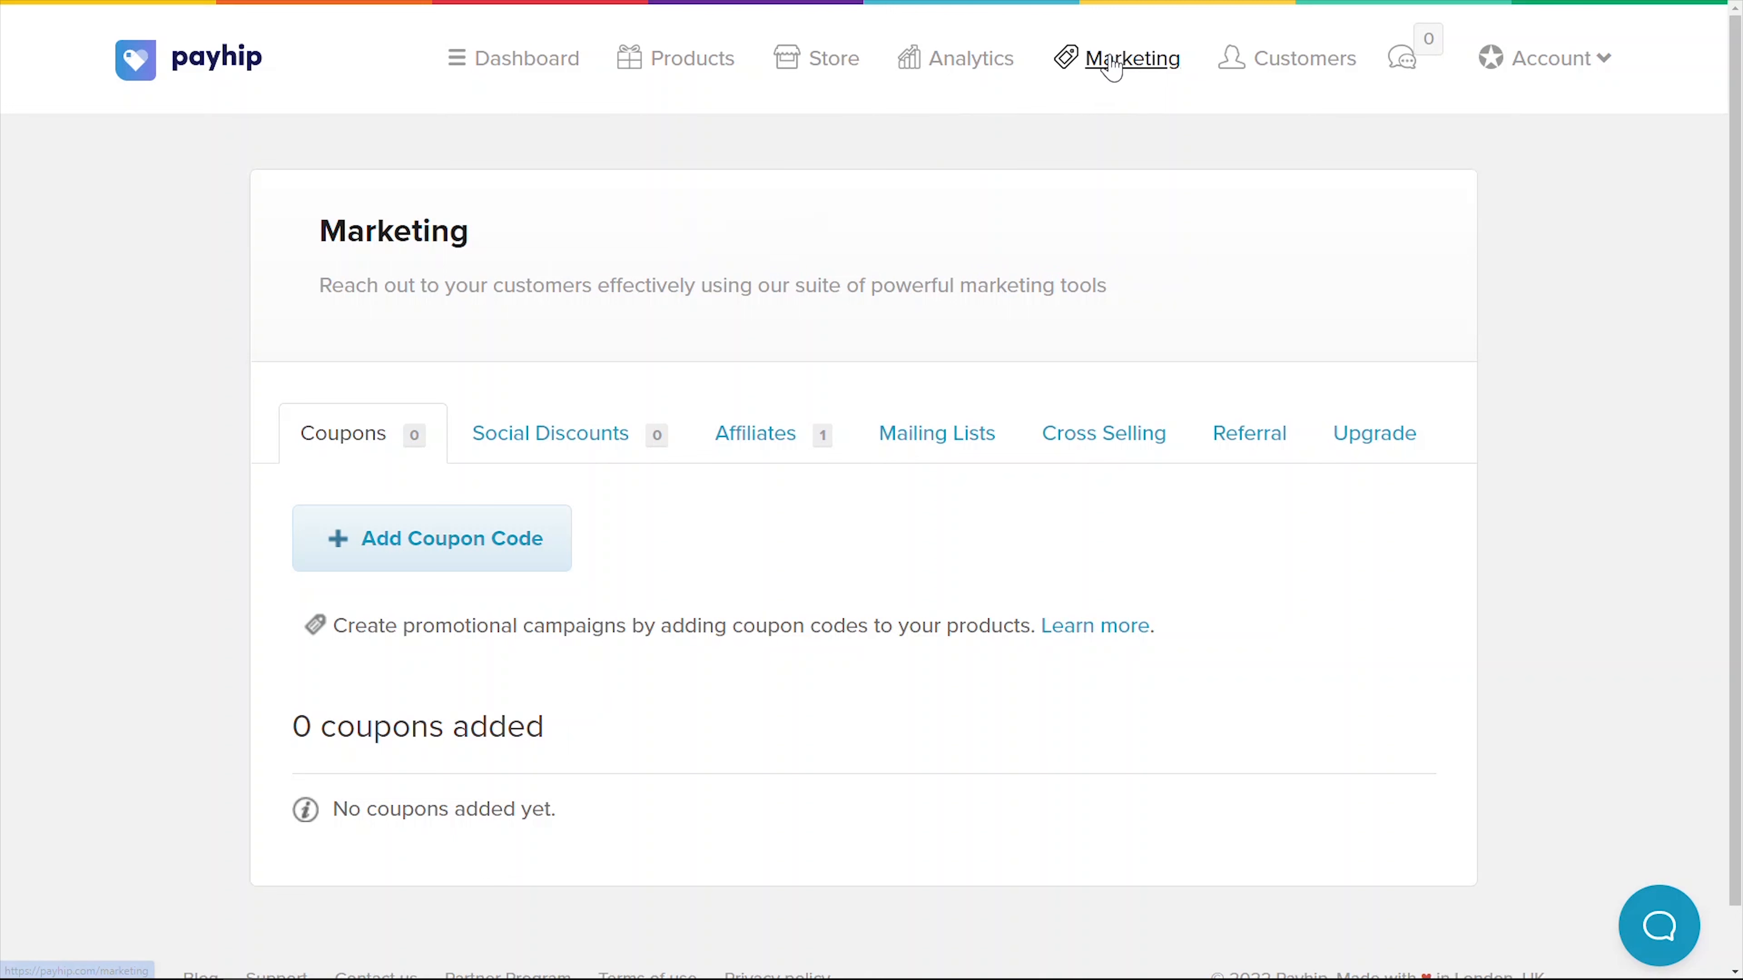
- Browse the Marketing tabs: Social Discounts, Affiliates, Mailing Lists and Cross Selling
left_click(591, 436)
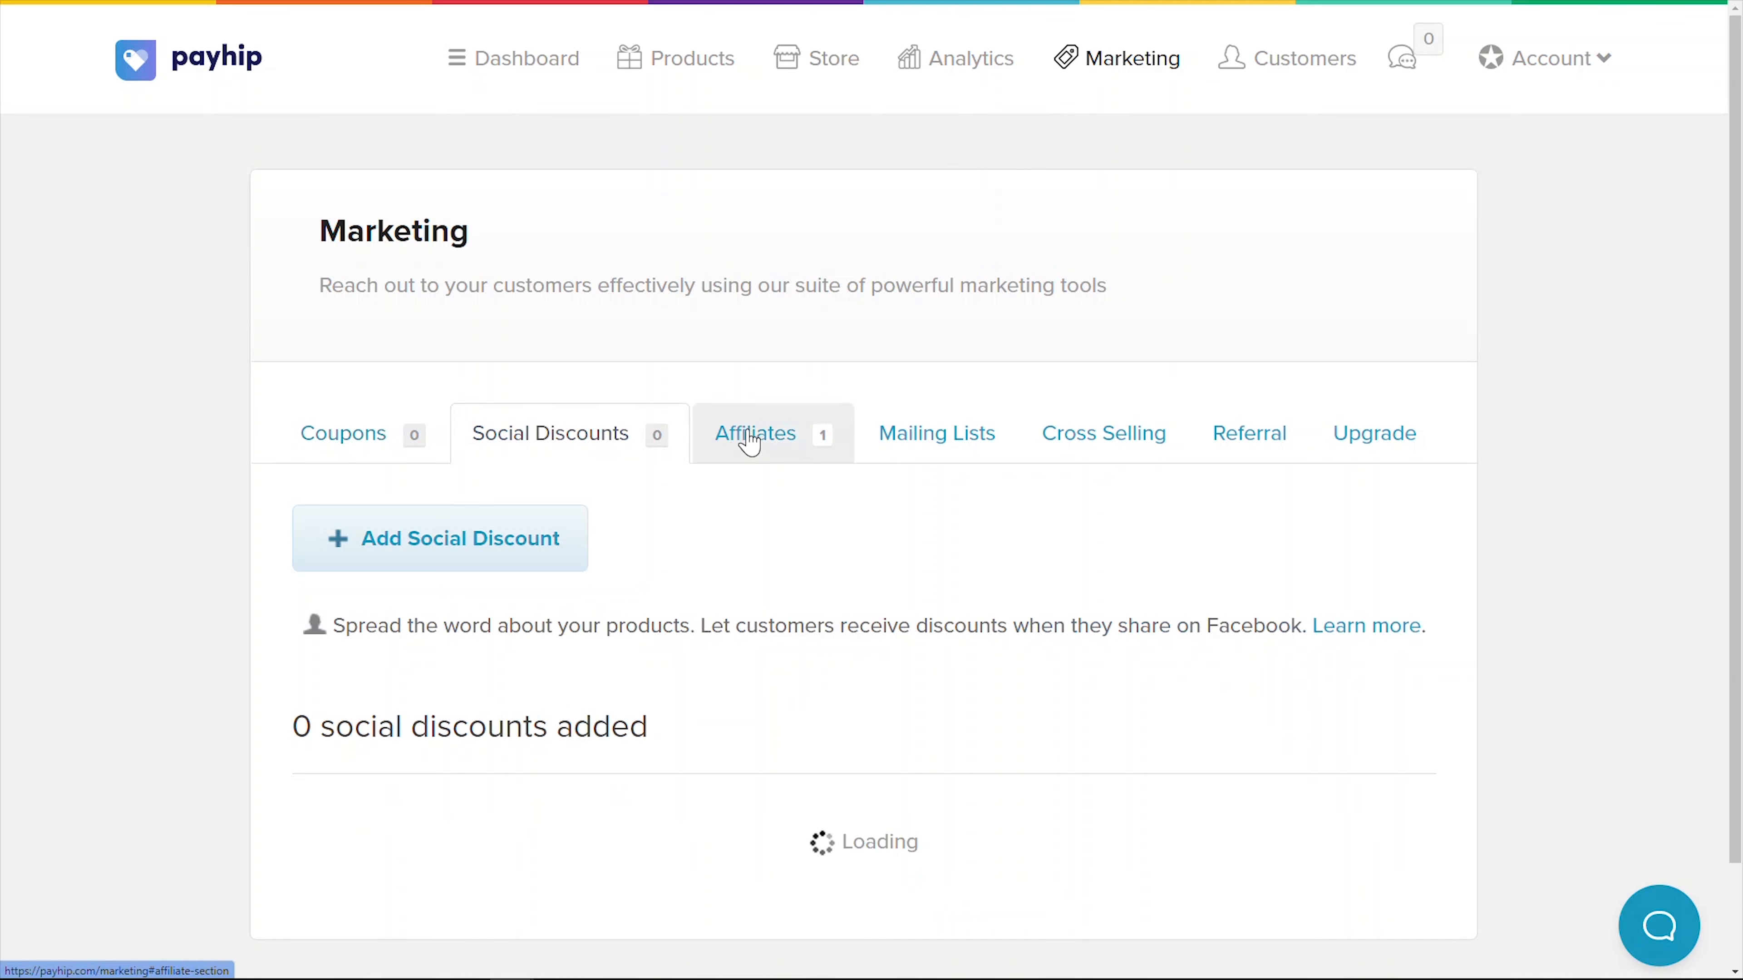
left_click(758, 433)
left_click(912, 440)
left_click(1091, 440)
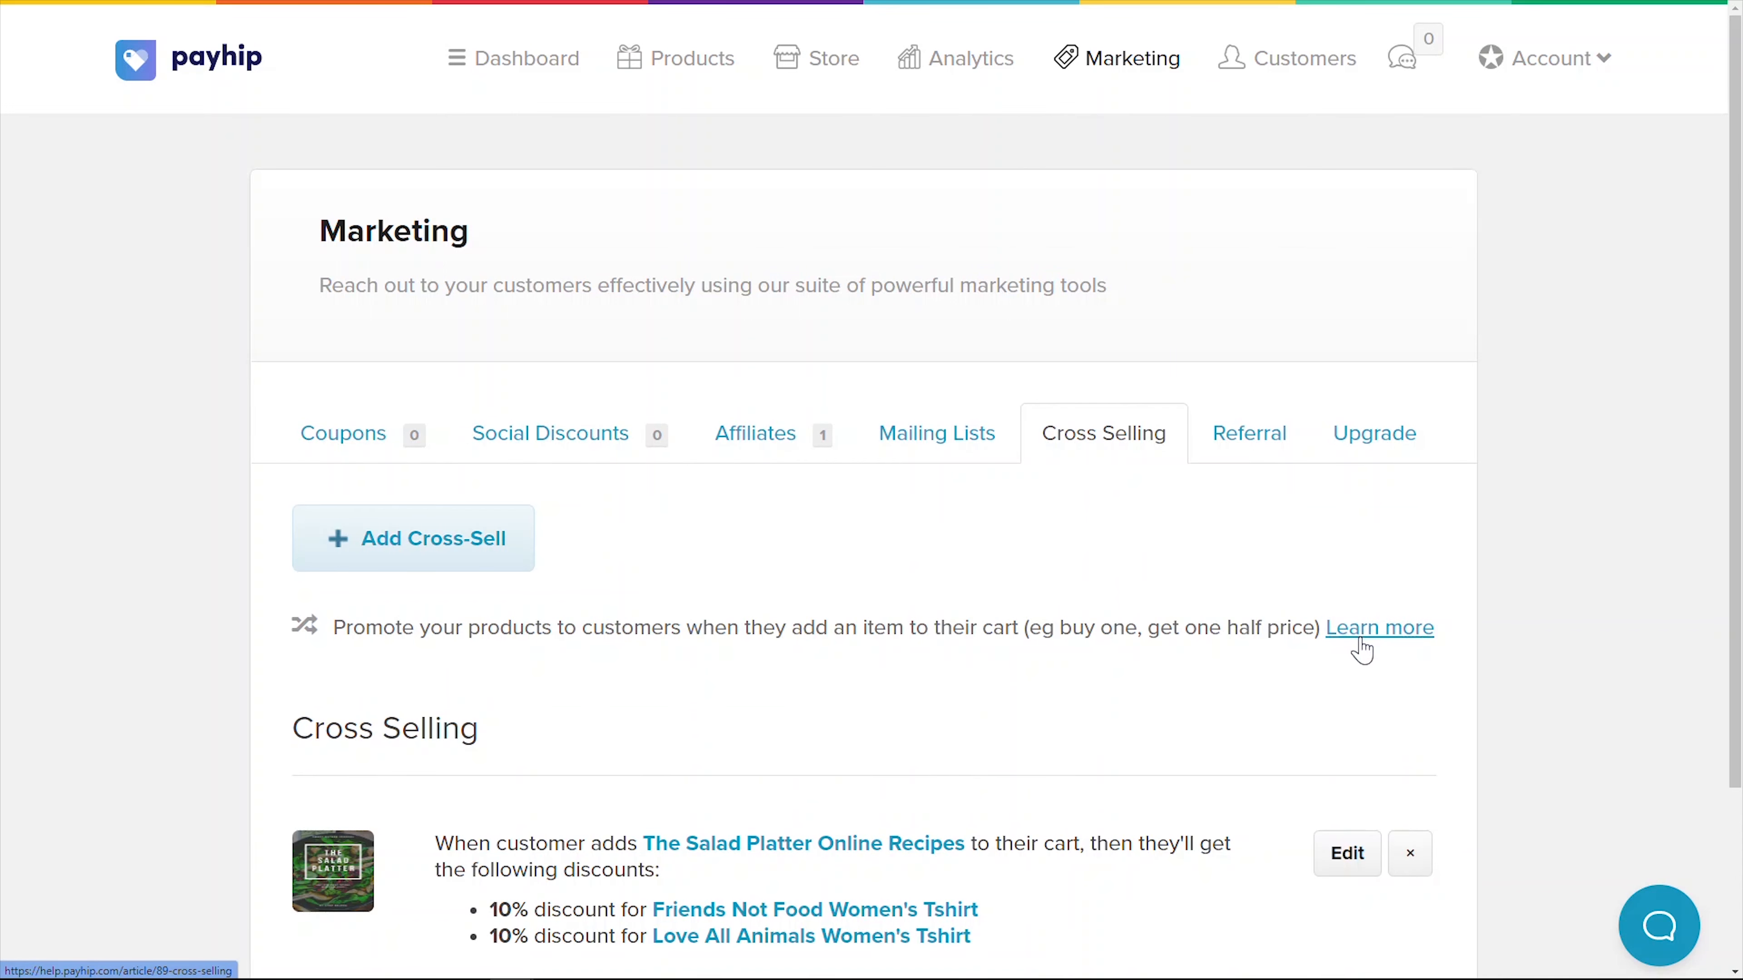